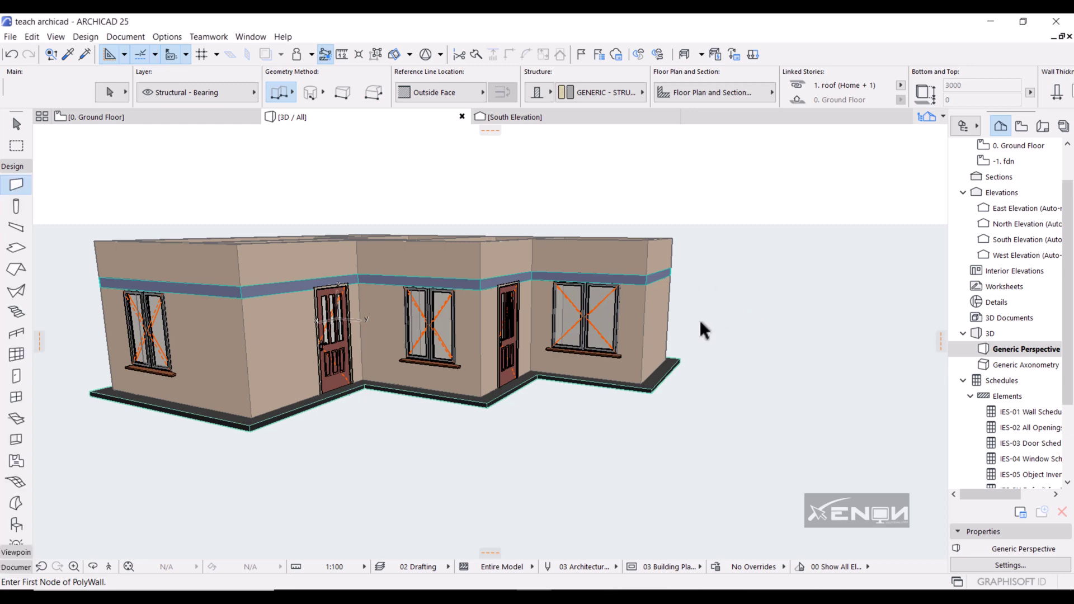
Orbit the 3D view to look down into the roofless L-shaped house's walls
middle_click_drag(719, 321, 677, 350, "shift")
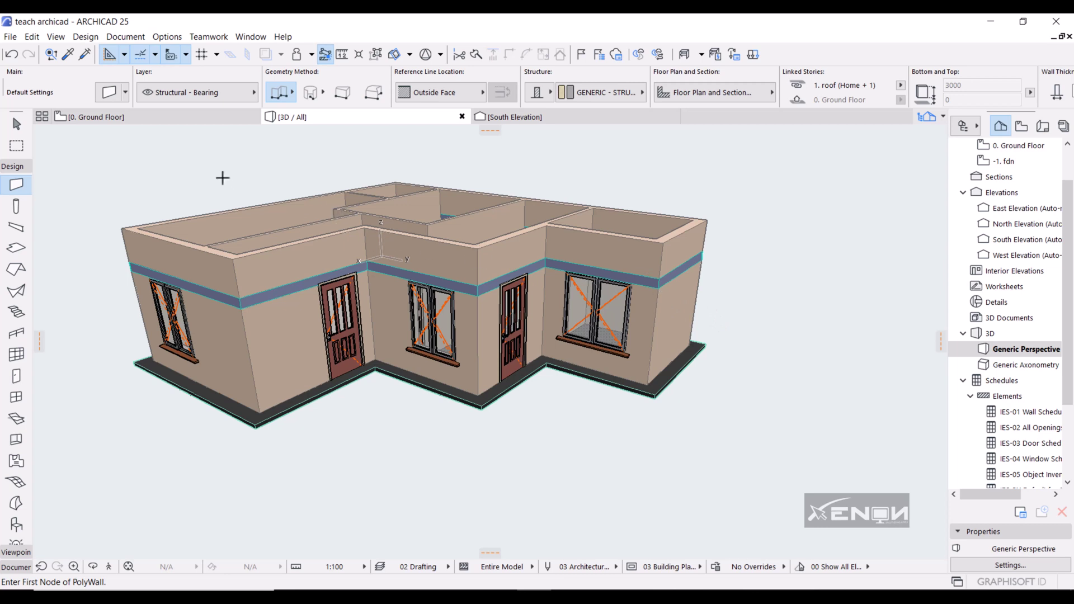
Open the Ground Floor plan, then switch to the 1. roof story
left_click(147, 119)
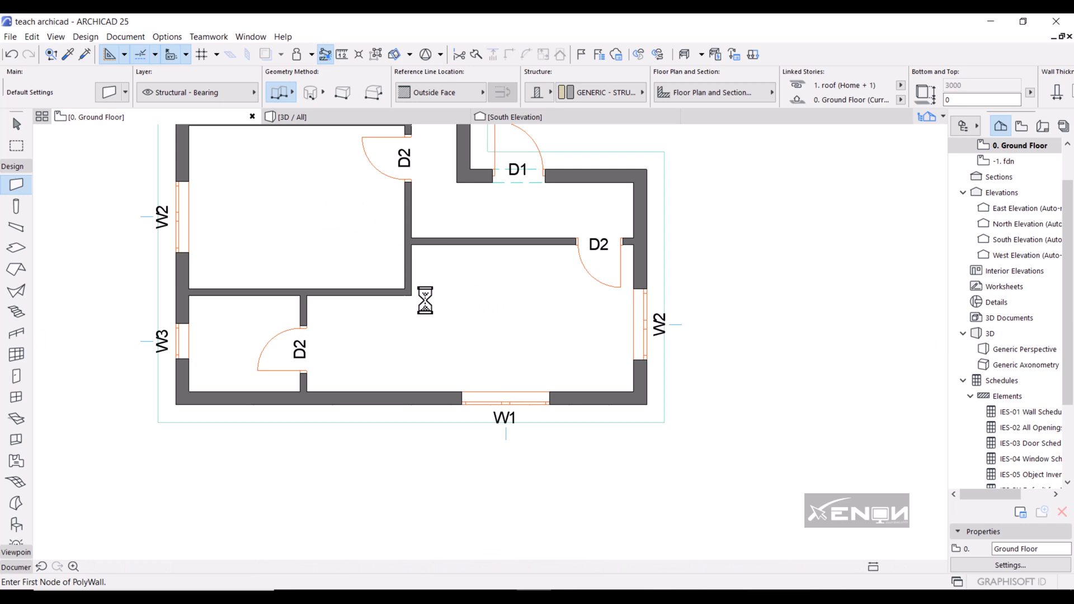
scroll(415, 343, "down", 8)
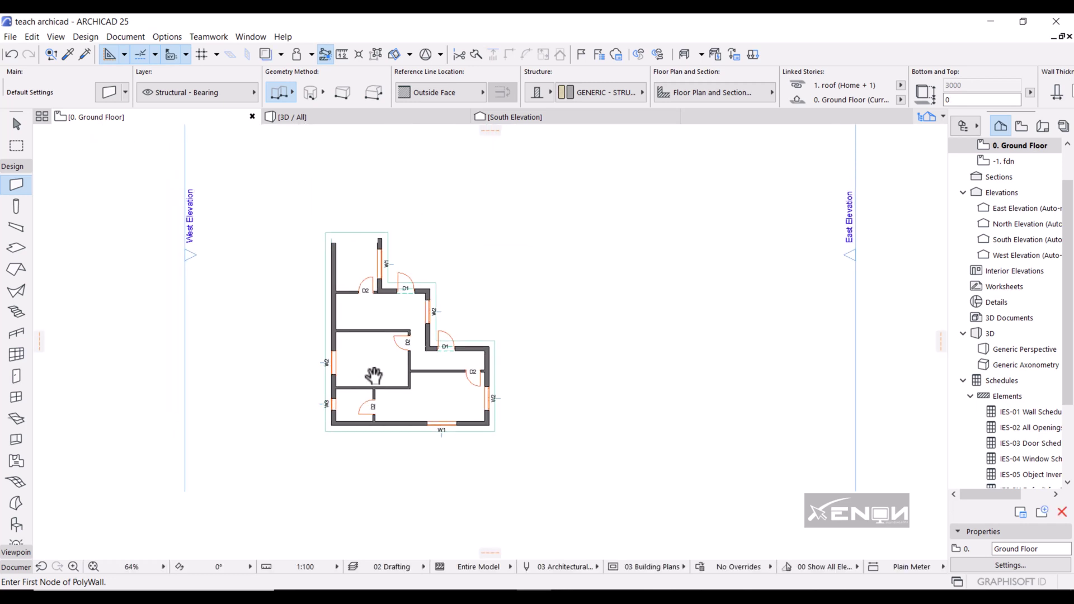
scroll(361, 247, "up", 2)
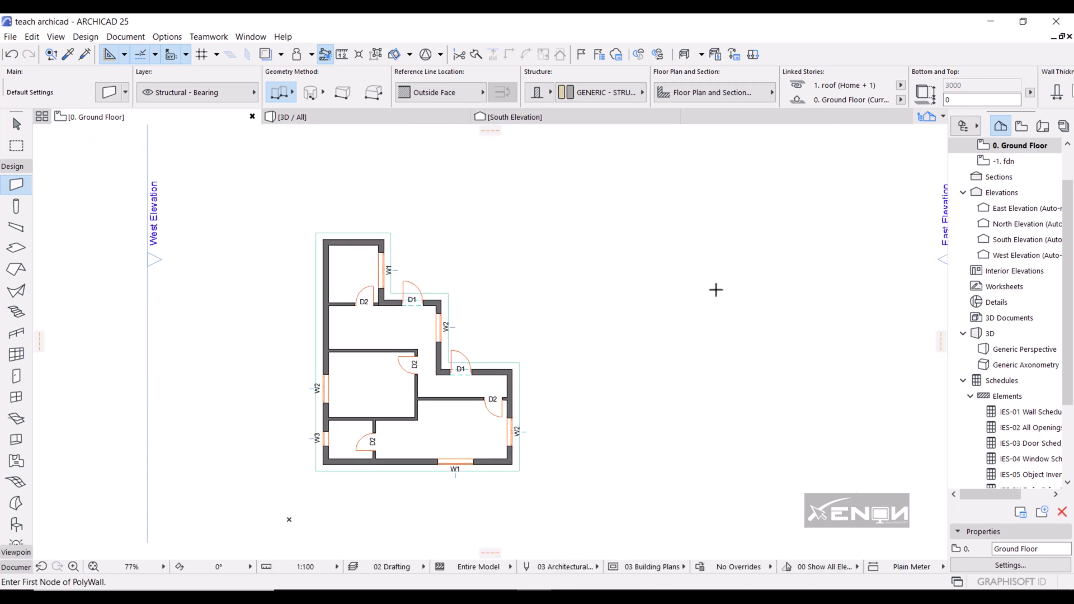
scroll(1007, 235, "up", 3)
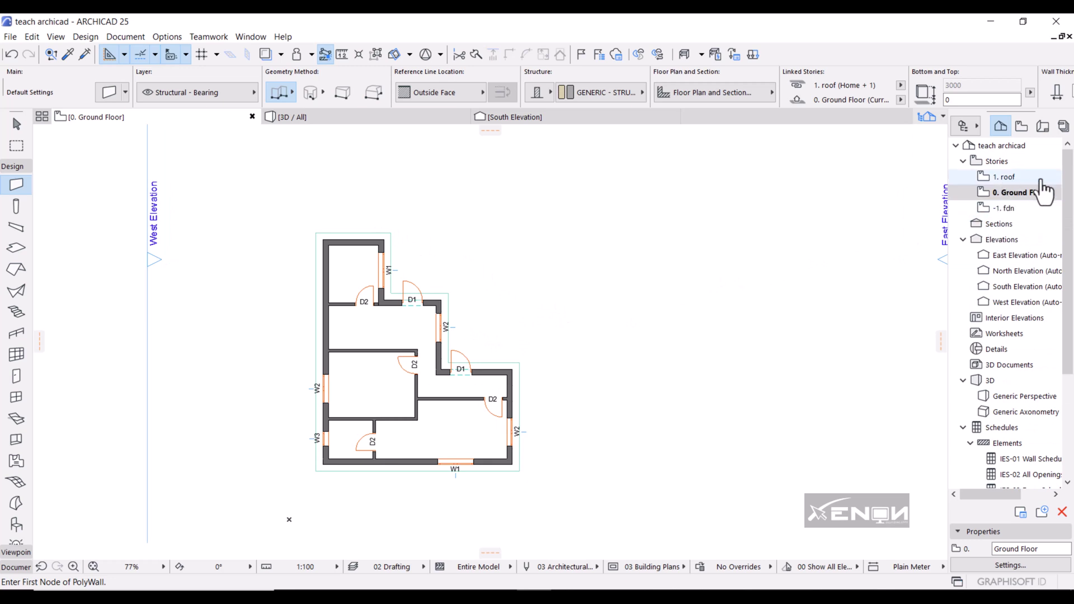
left_click(996, 193)
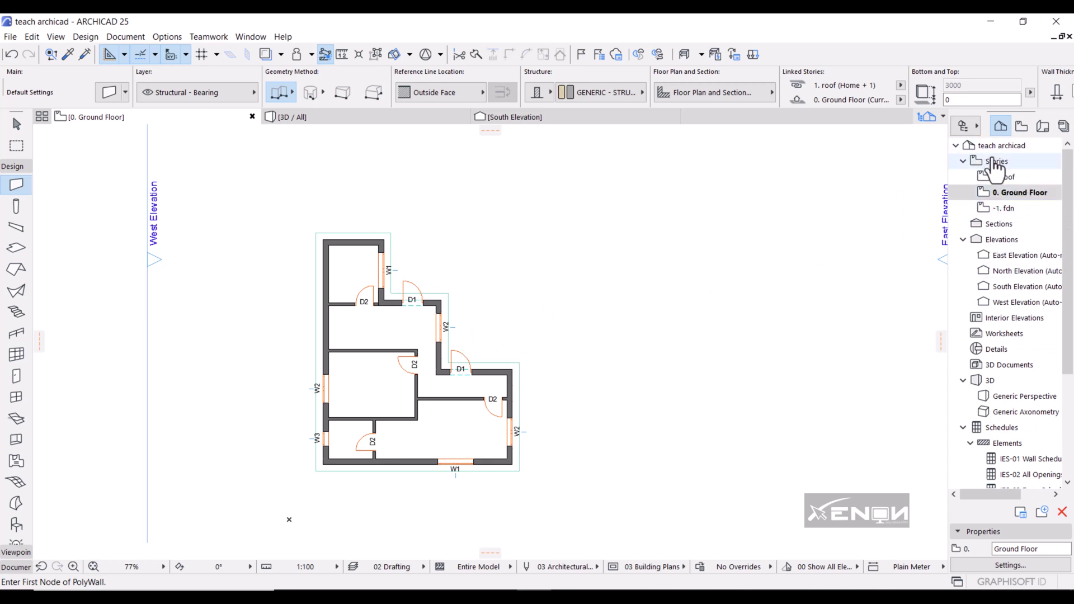
left_click(1009, 178)
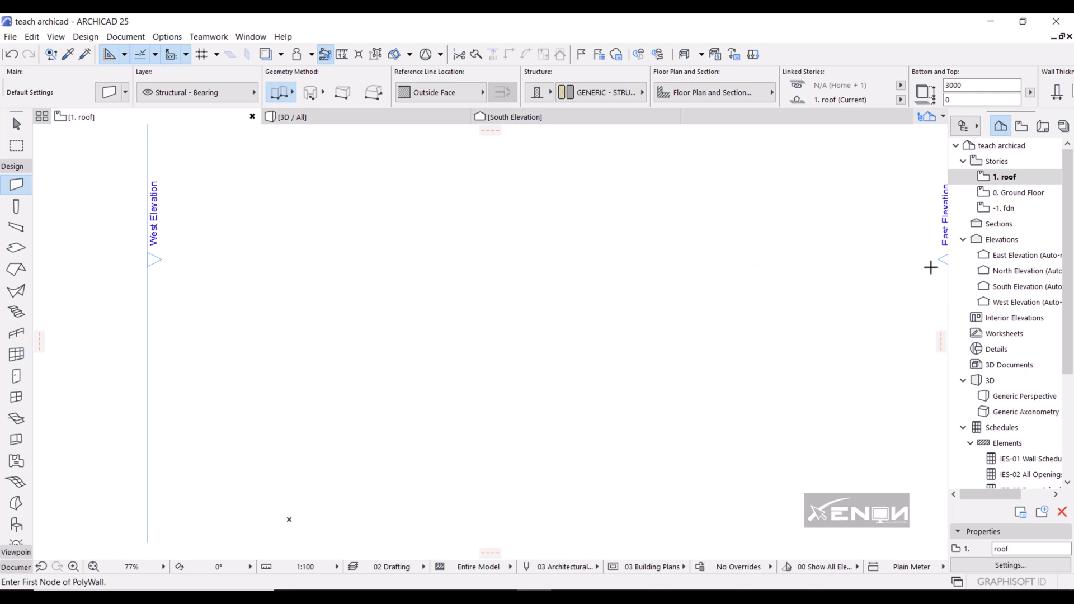
Show 0. Ground Floor as a trace reference and zoom in to centre the house
left_click(1018, 194)
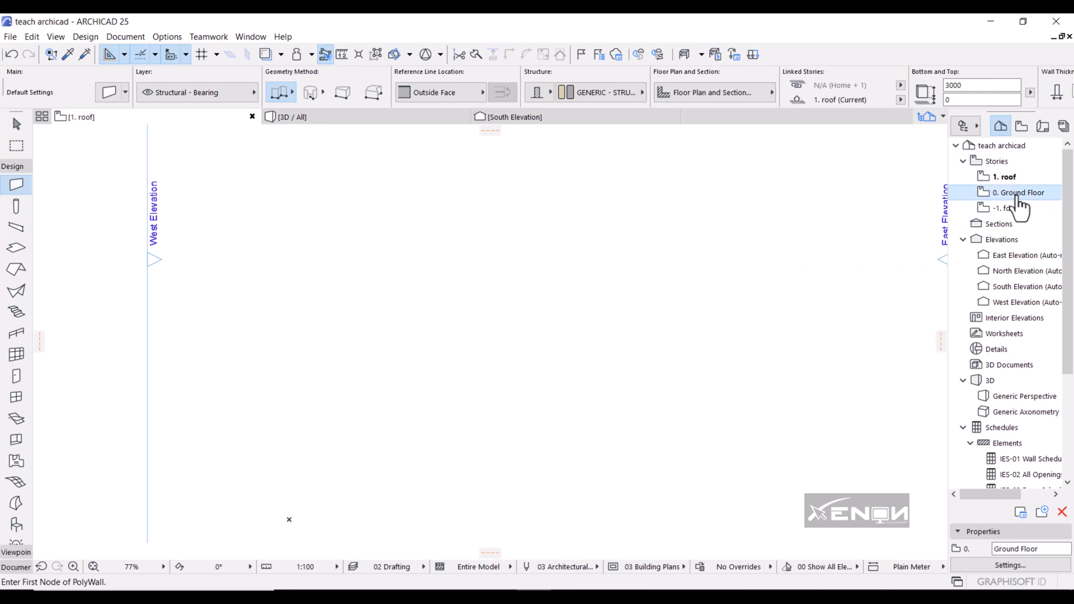
right_click(1017, 197)
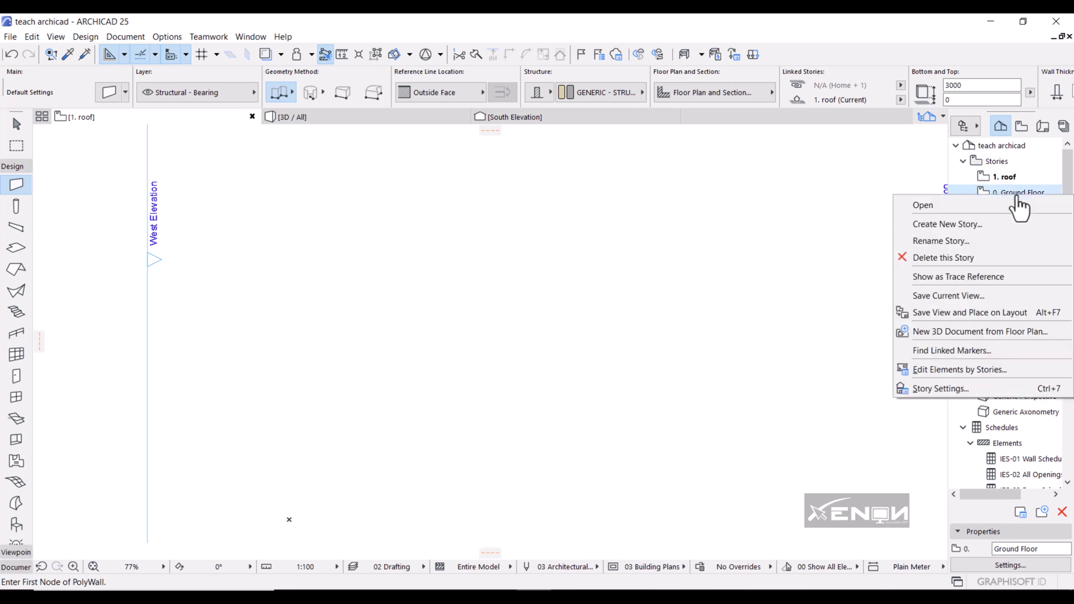
left_click(961, 278)
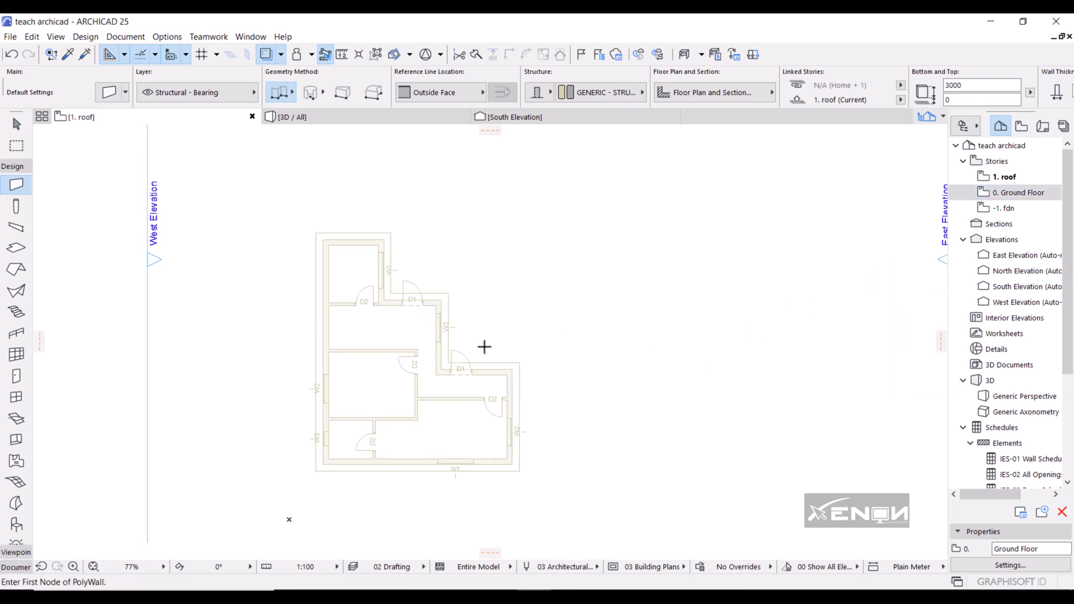
middle_click_drag(485, 347, 453, 338)
scroll(443, 307, "up", 2)
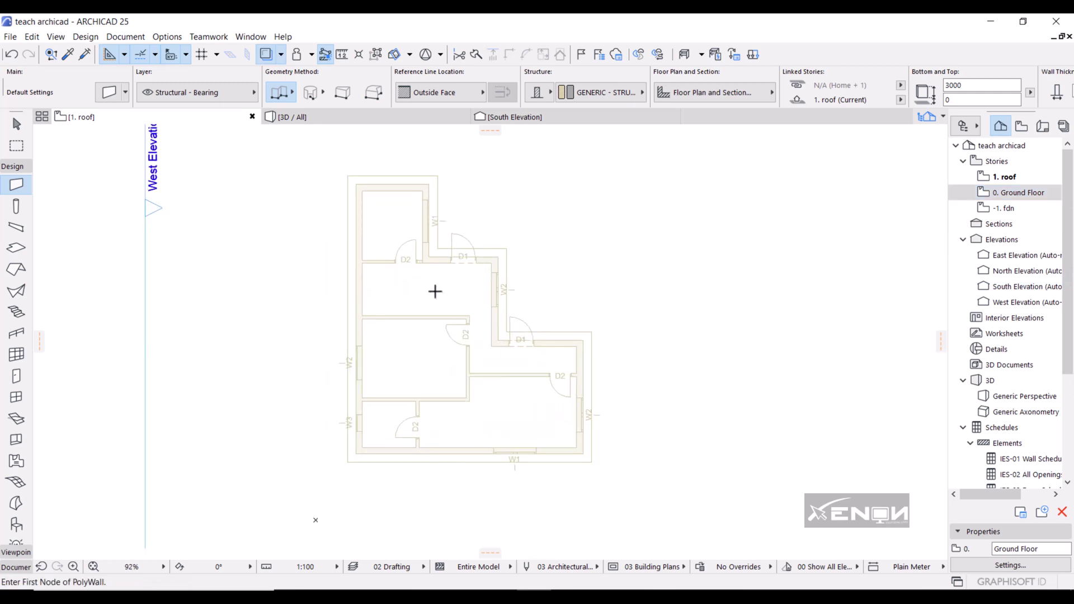
scroll(435, 292, "up", 2)
middle_click_drag(482, 312, 493, 287)
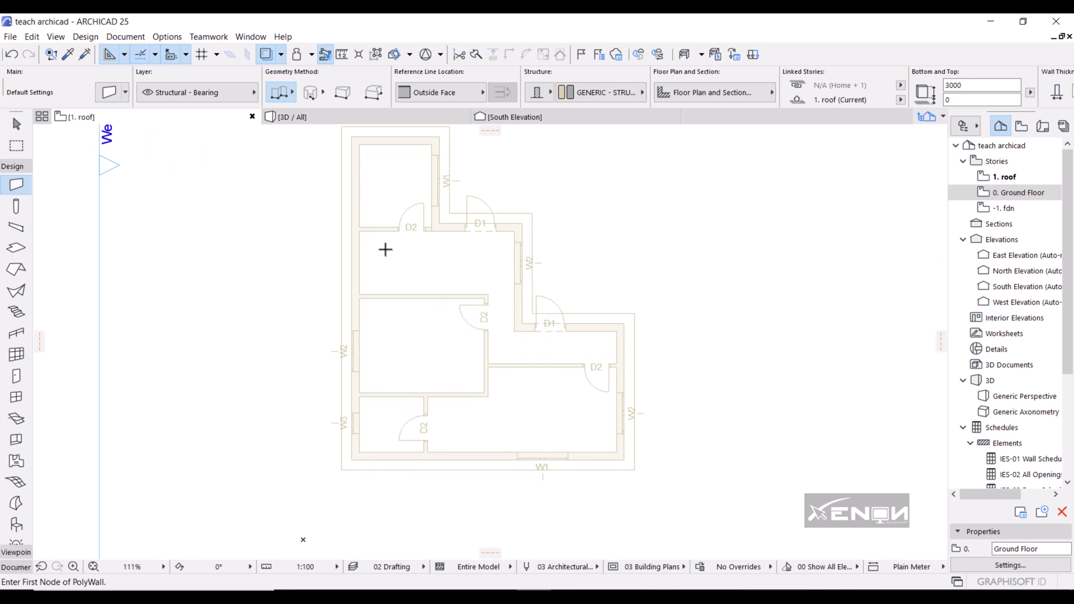
Draw a Multi-plane roof tracing all eight outer wall corners, closing at the bottom-right corner
left_click(17, 270)
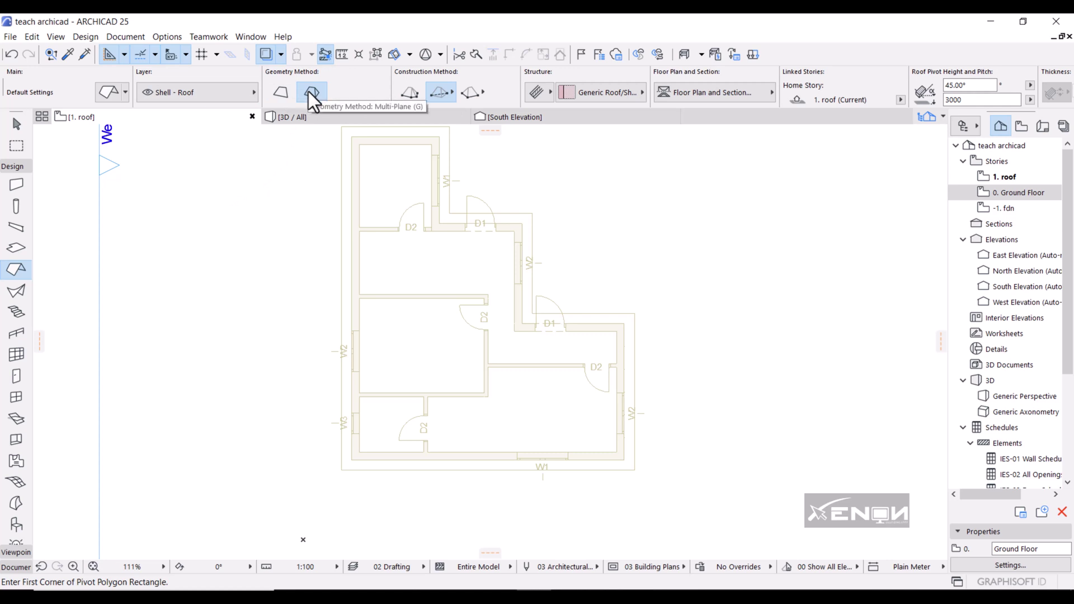
left_click(405, 94)
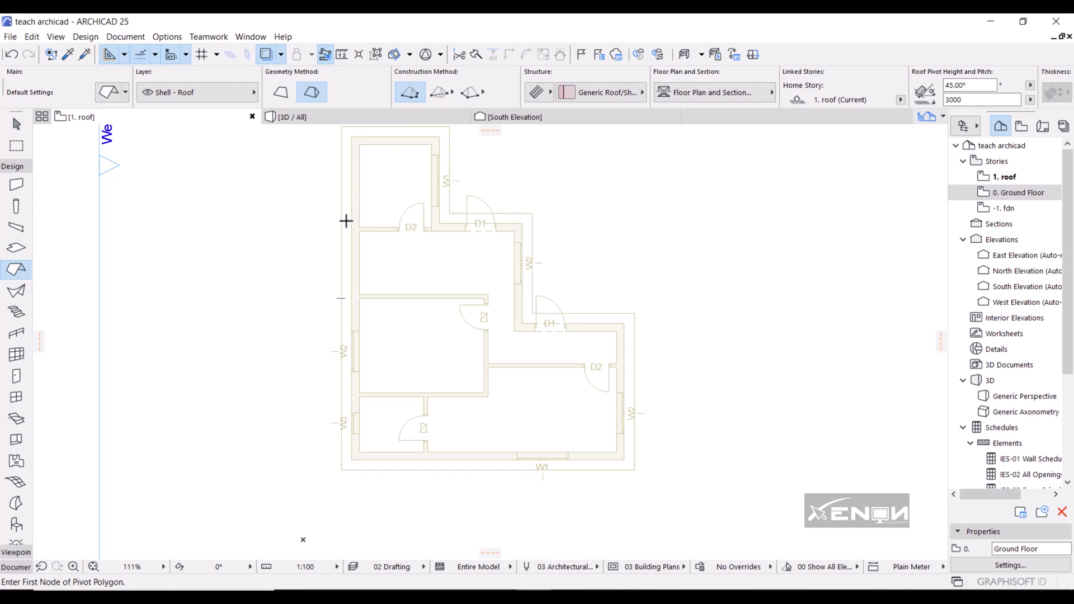
left_click(624, 460)
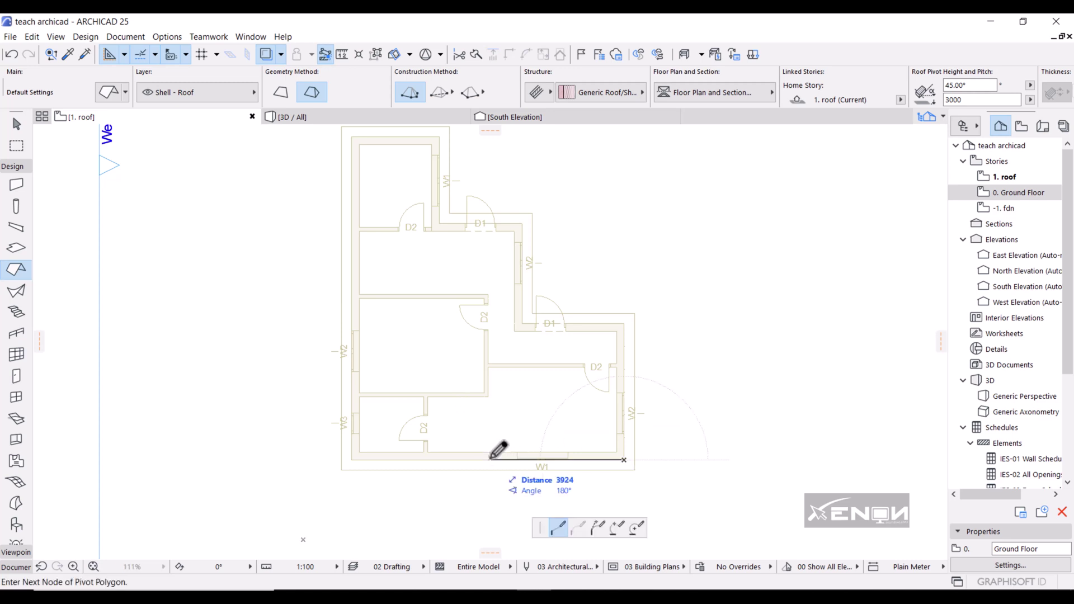
left_click(351, 459)
left_click(351, 137)
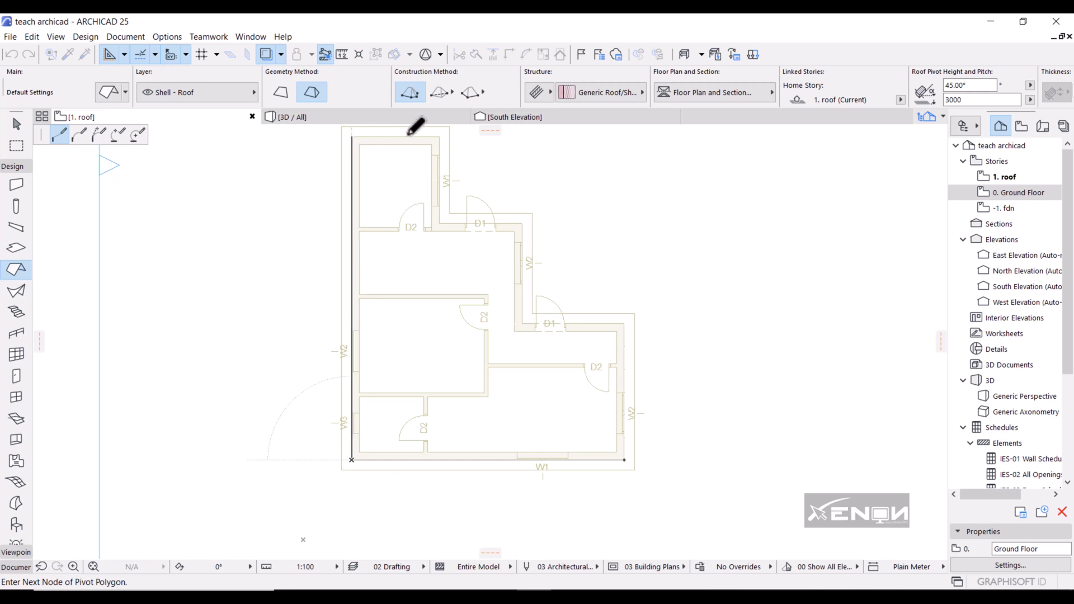
left_click(440, 136)
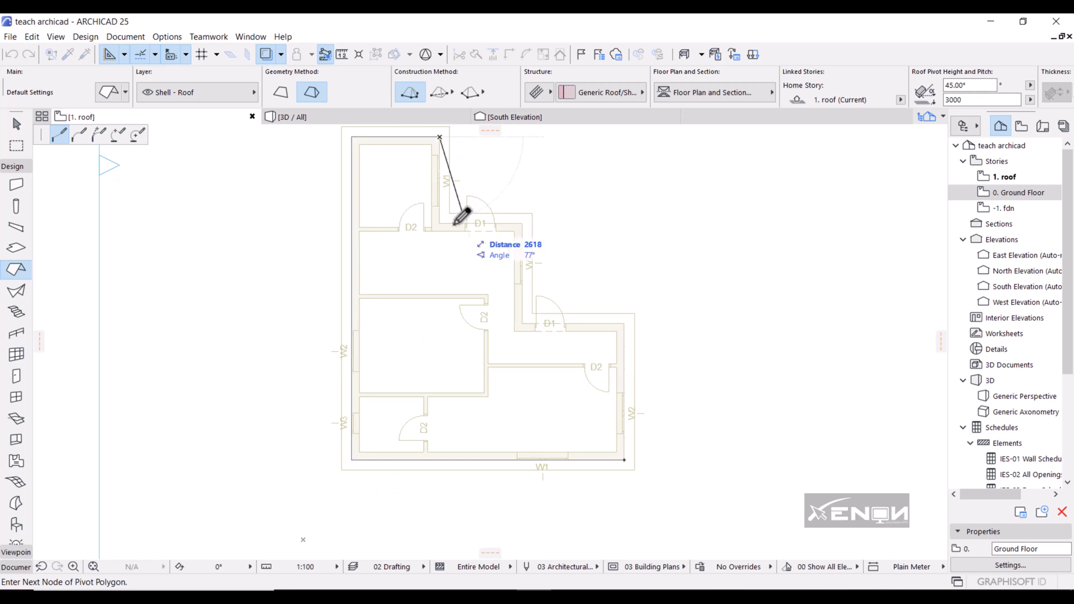
left_click(439, 224)
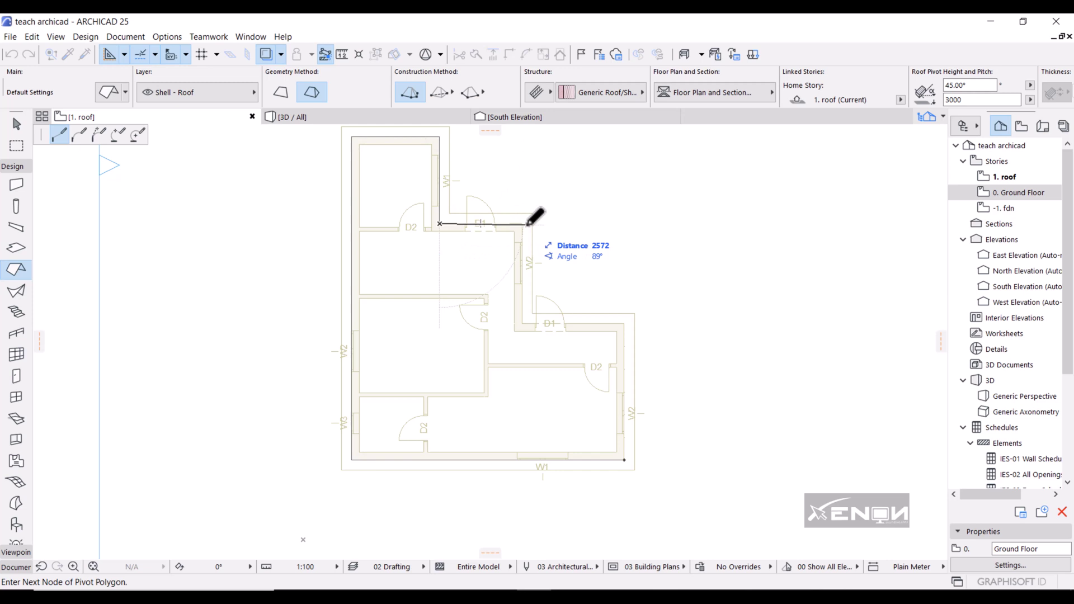
left_click(522, 224)
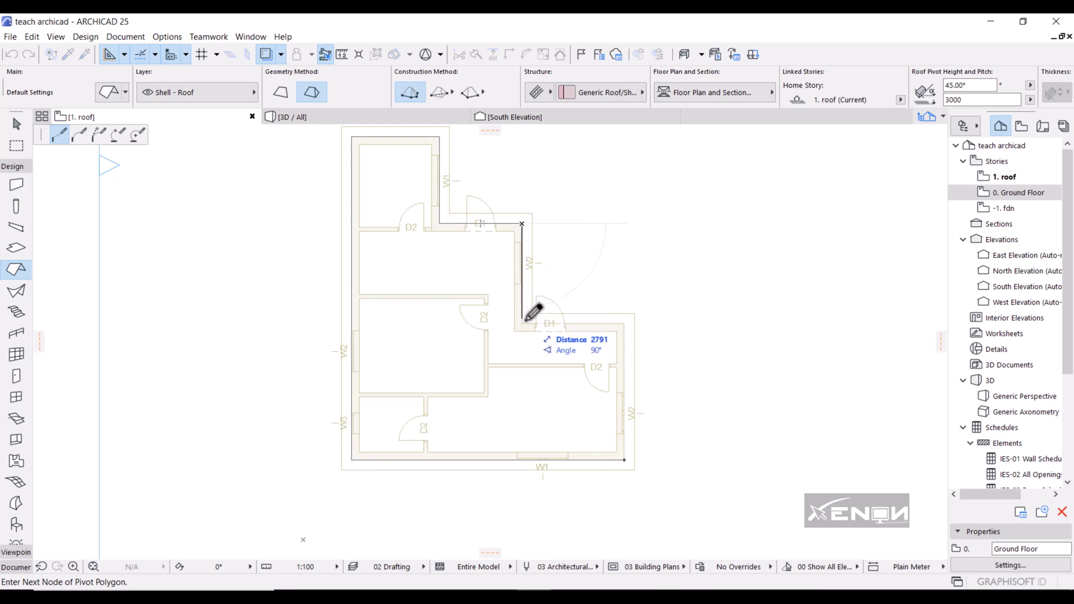
left_click(522, 323)
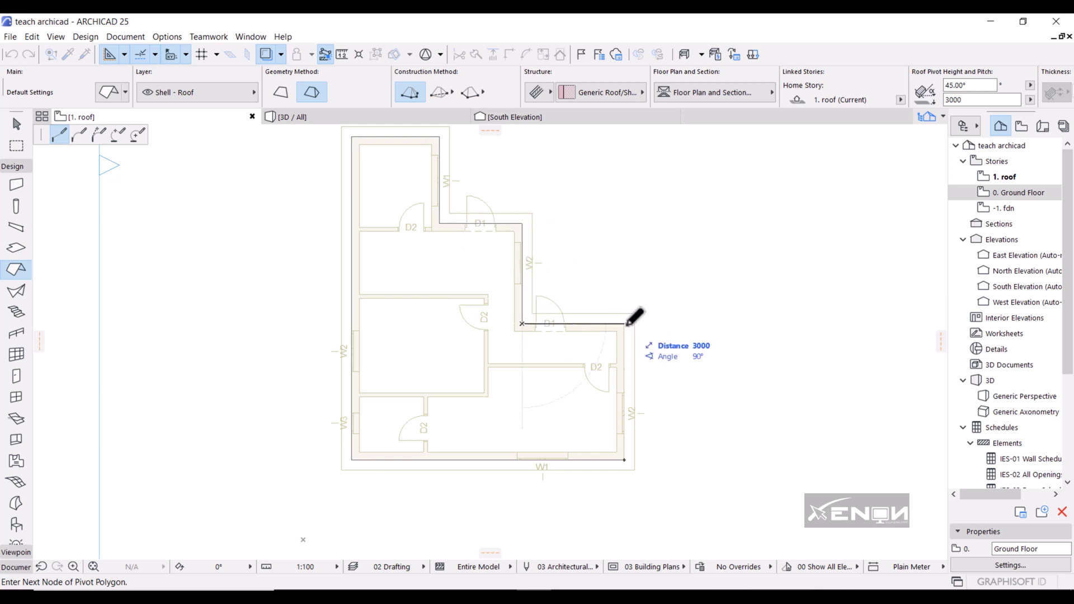
left_click(624, 323)
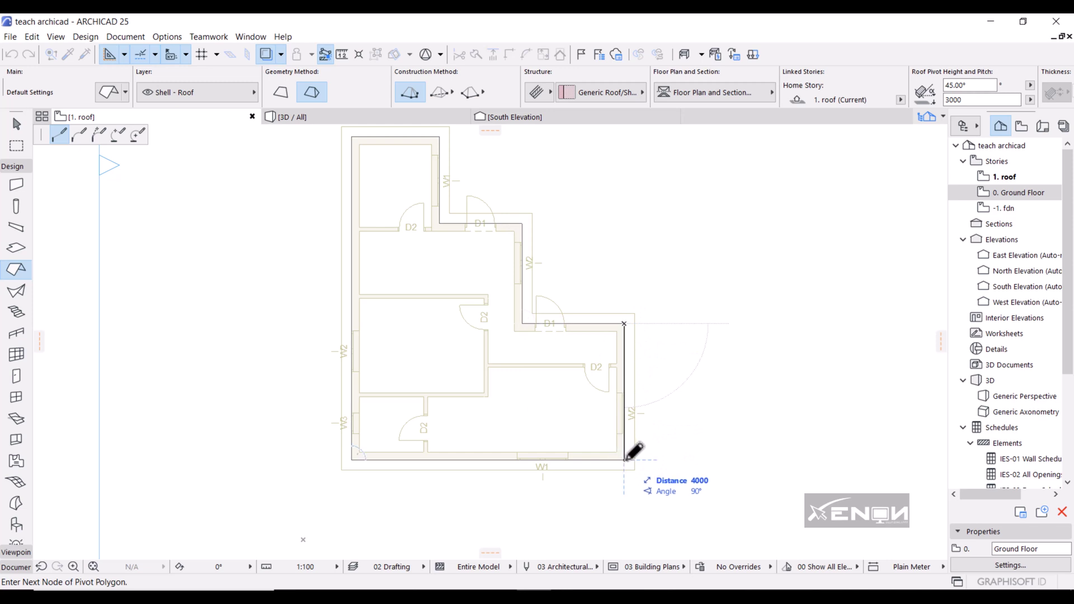
left_click(624, 459)
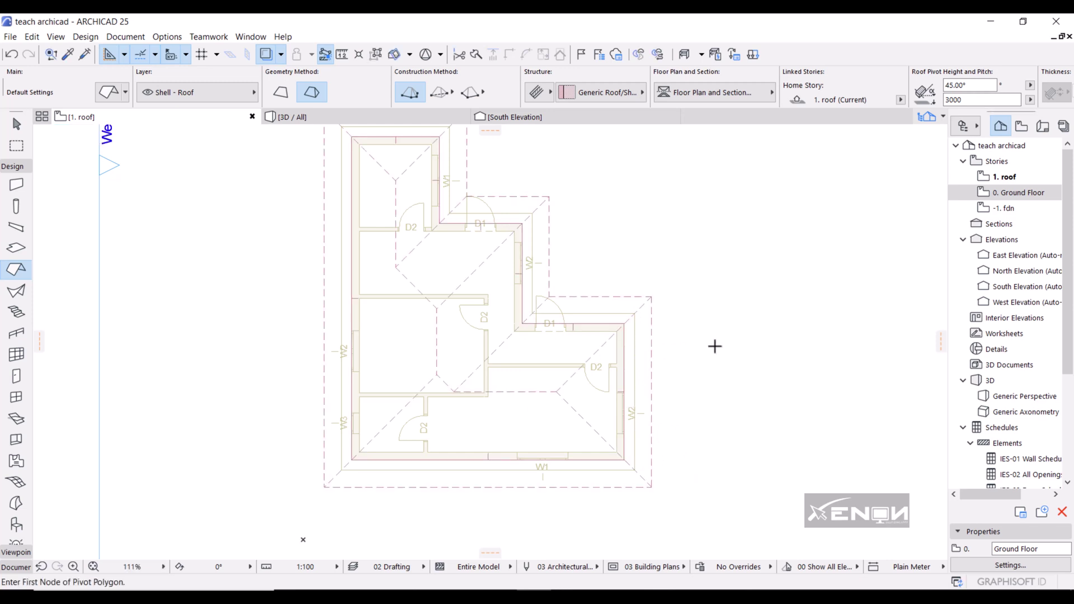
Switch to the 3D / All view and orbit to see the roof above the walls
scroll(492, 307, "down", 2)
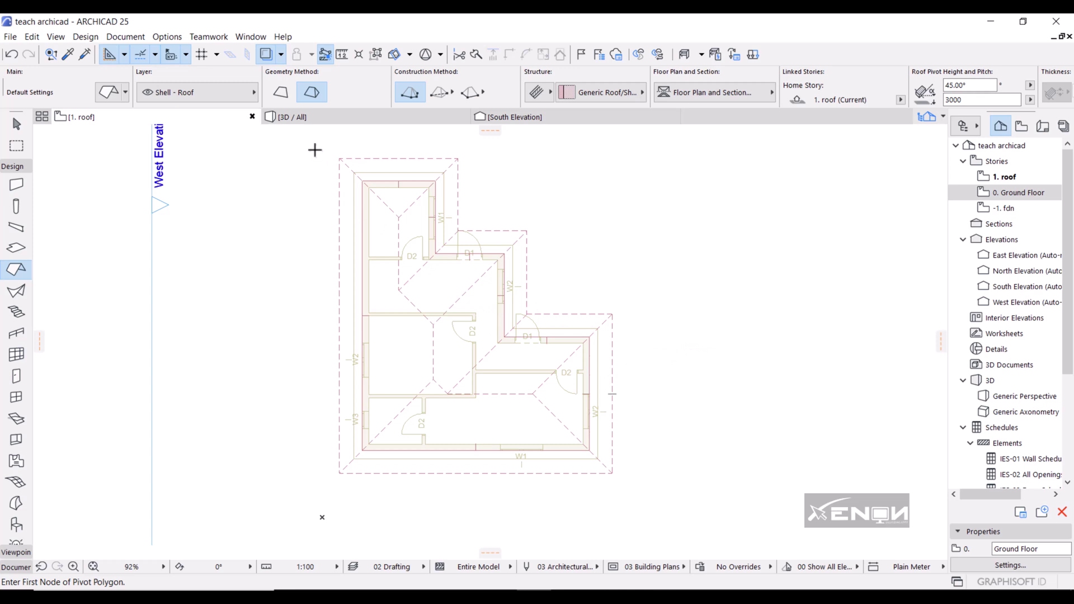
left_click(337, 116)
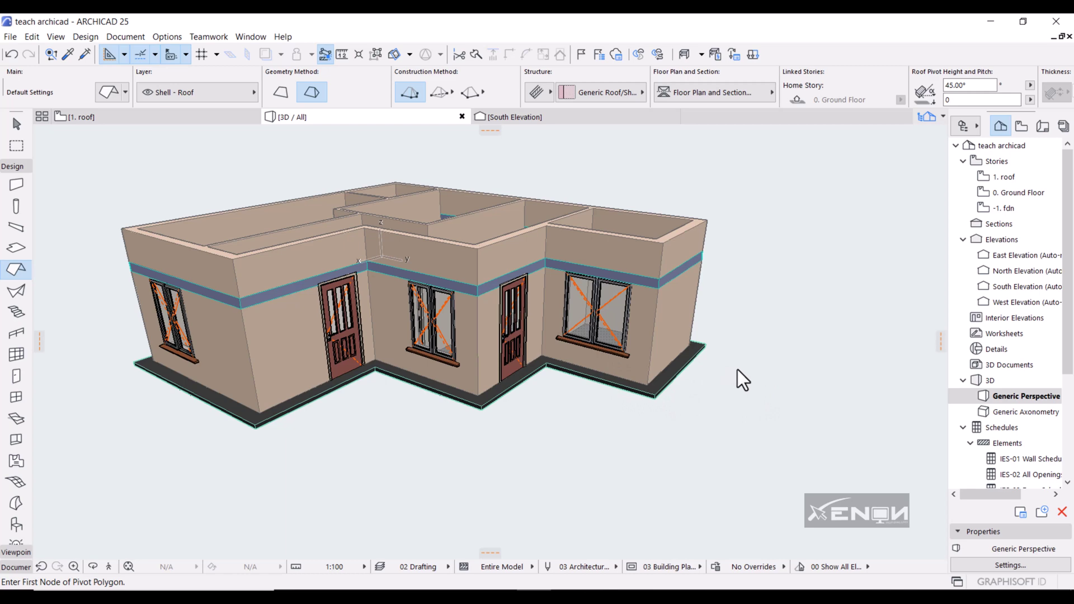
middle_click_drag(737, 369, 641, 365, "shift")
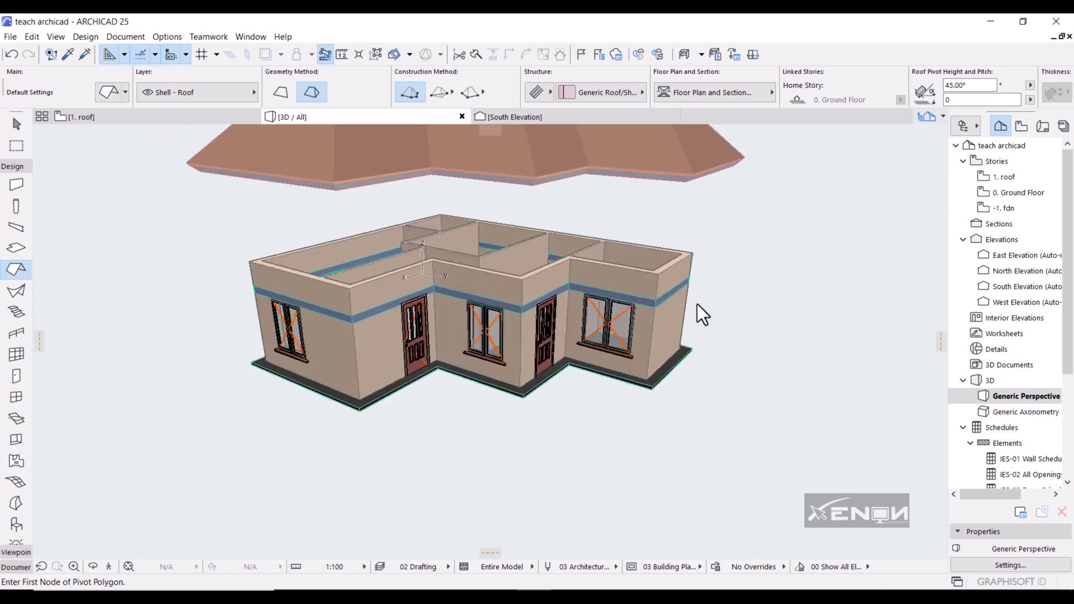
mouse_move(697, 304)
middle_mouse_down("shift")
mouse_move(690, 340)
mouse_move(732, 311)
mouse_move(731, 338)
middle_mouse_up("shift")
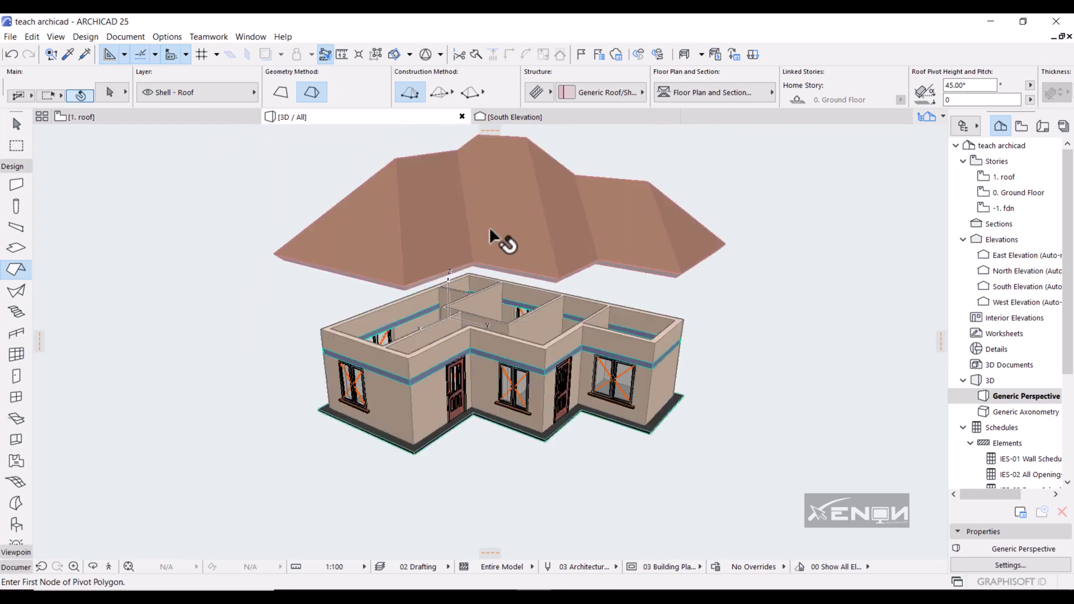
Select the roof, open its settings, and set the pitch to 34°
left_click(491, 209, "shift")
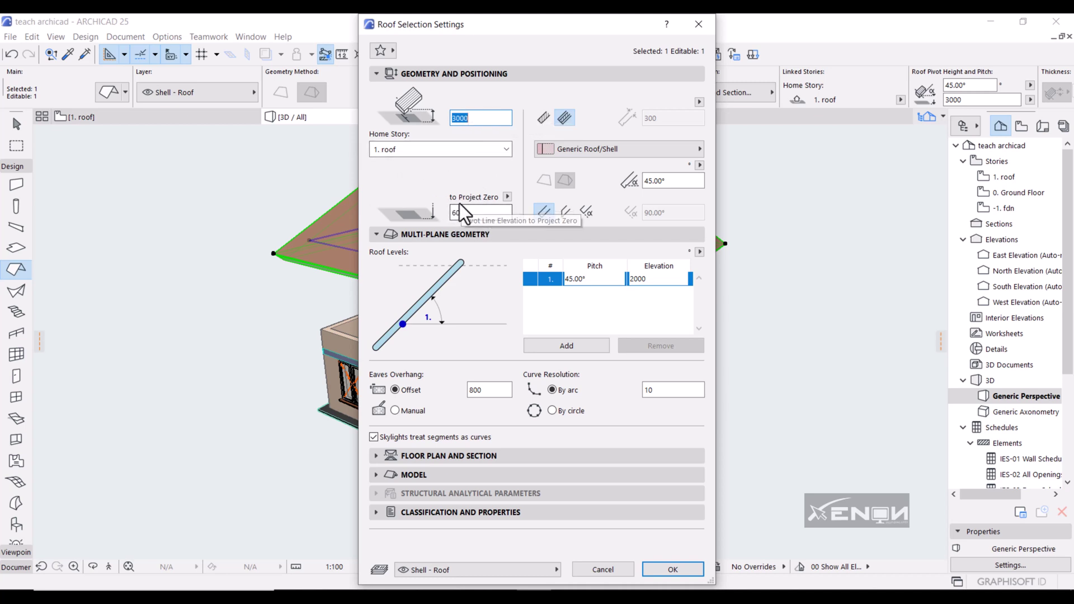
double_click(469, 211)
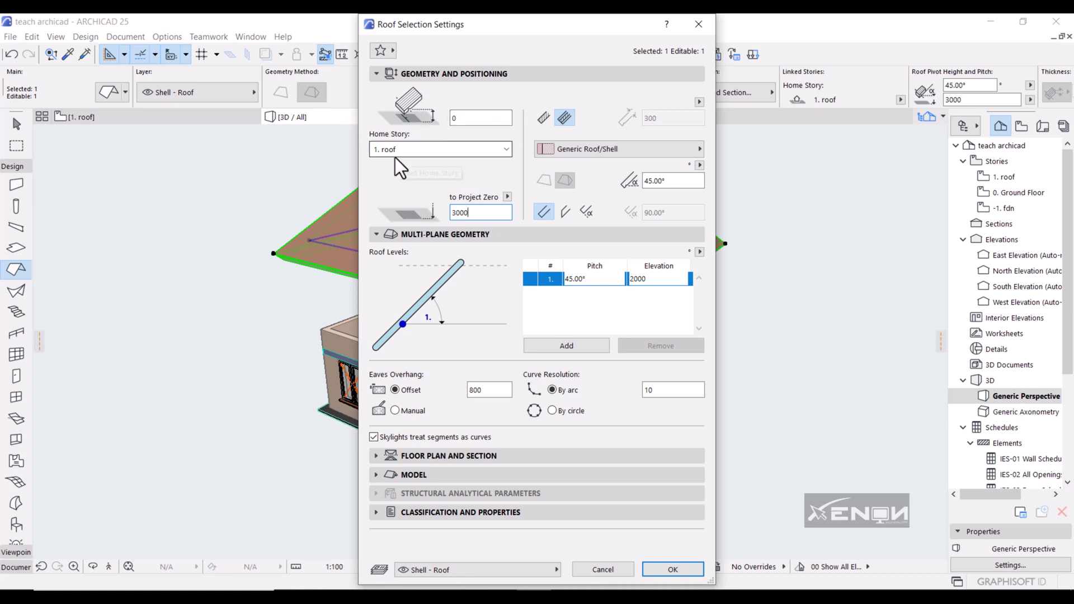
left_click(674, 181)
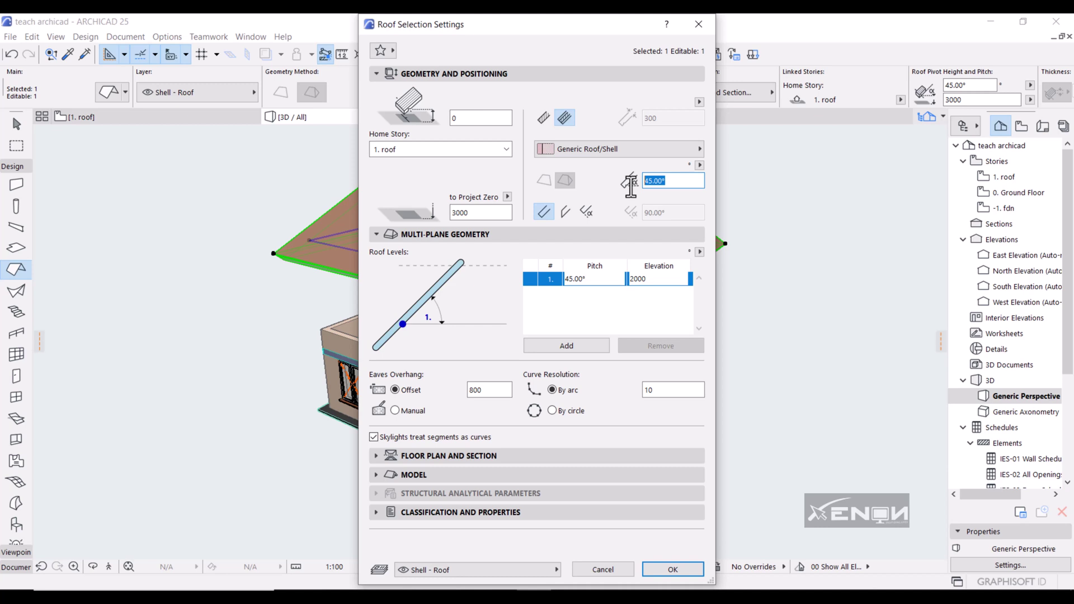
type("34")
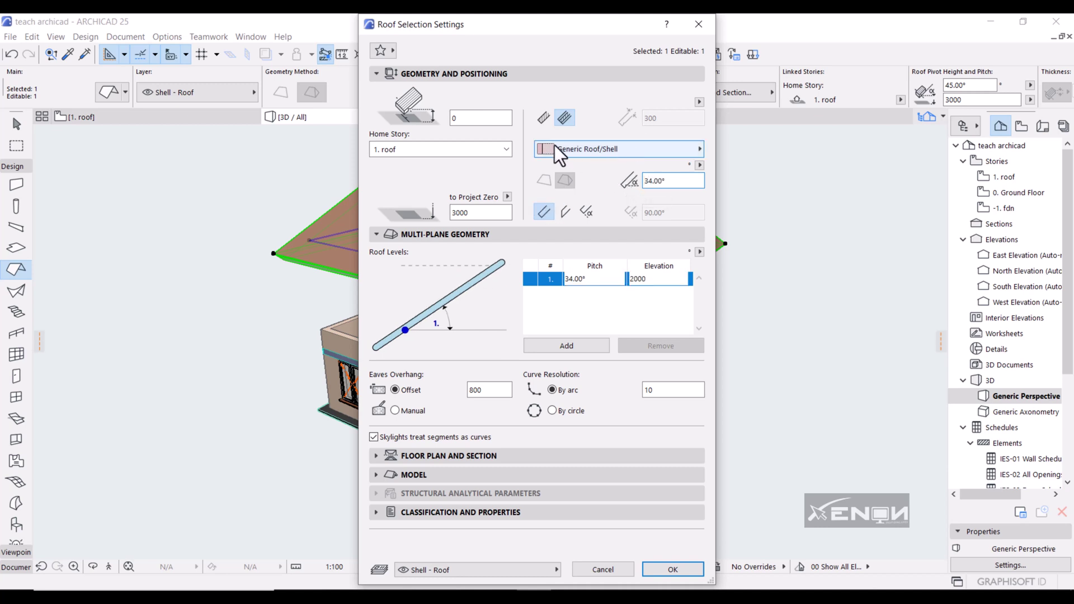
Make the roof a Timber - Roof basic structure 75 thick with a 400 eaves overhang
left_click(600, 152)
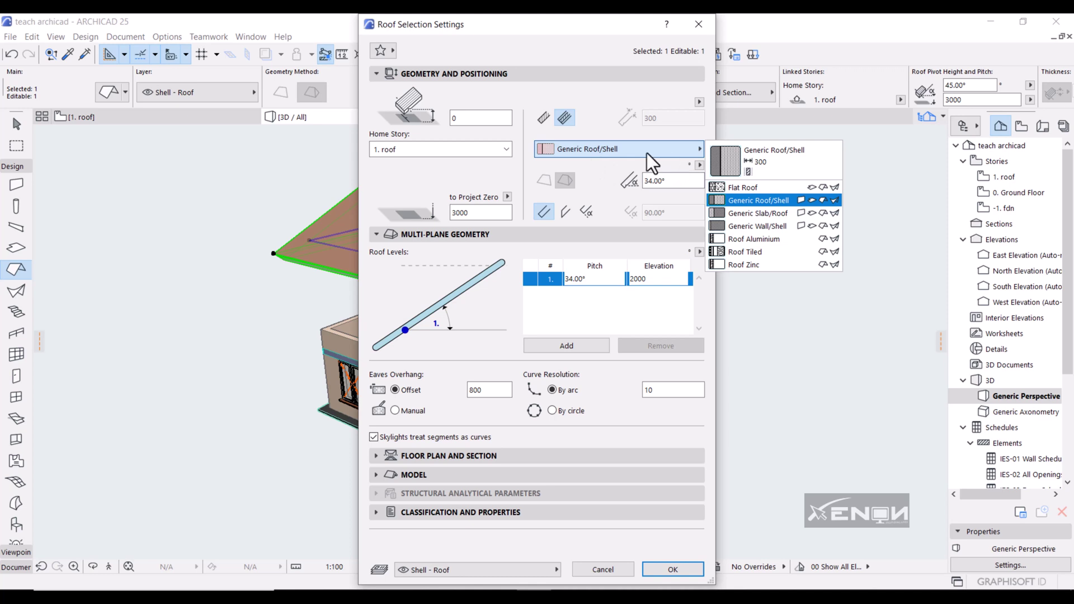
left_click(544, 118)
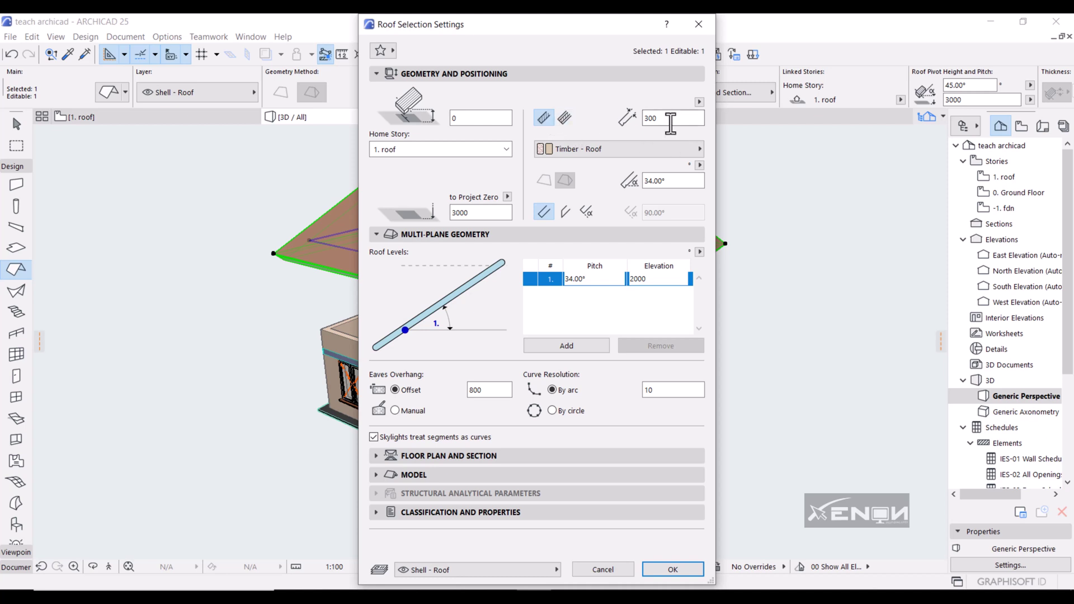
double_click(649, 117)
type("75")
double_click(473, 390)
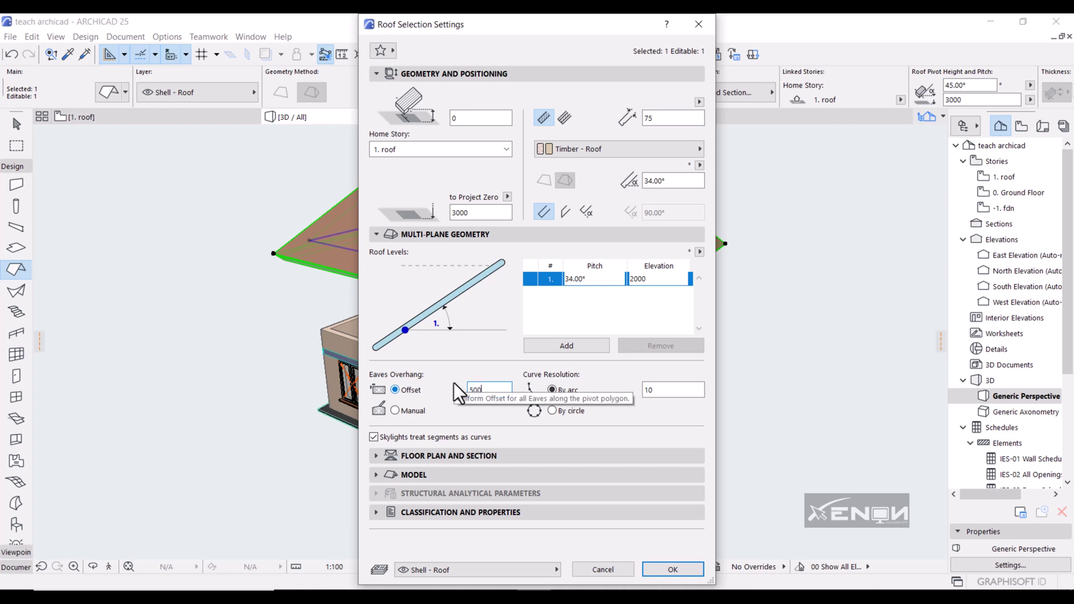
key("ctrl+a")
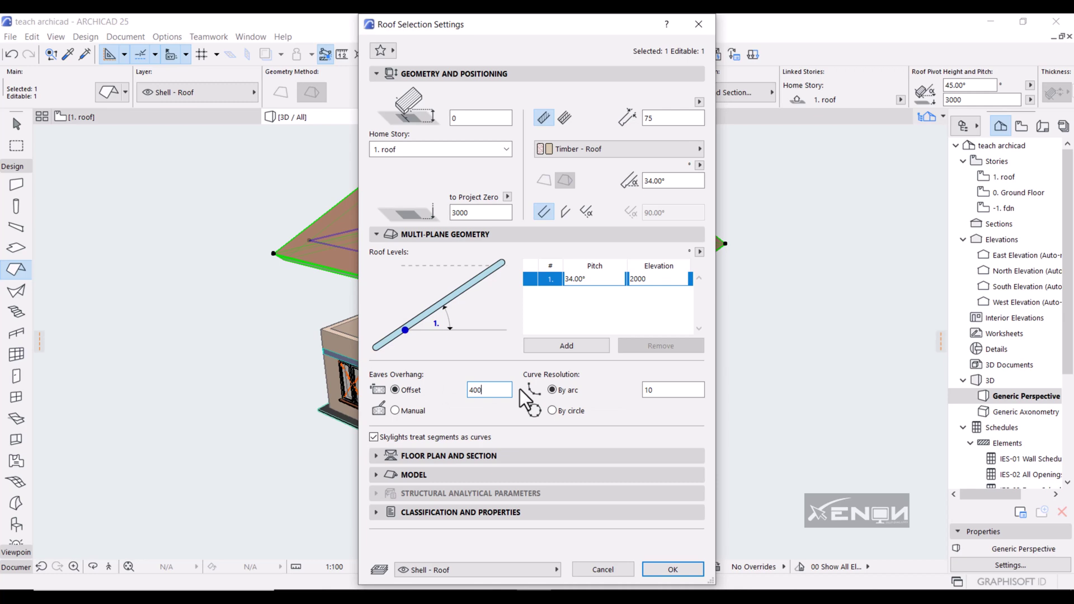
Confirm the 34° roof settings, orbit around the house in 3D, and reselect the roof
left_click(673, 569)
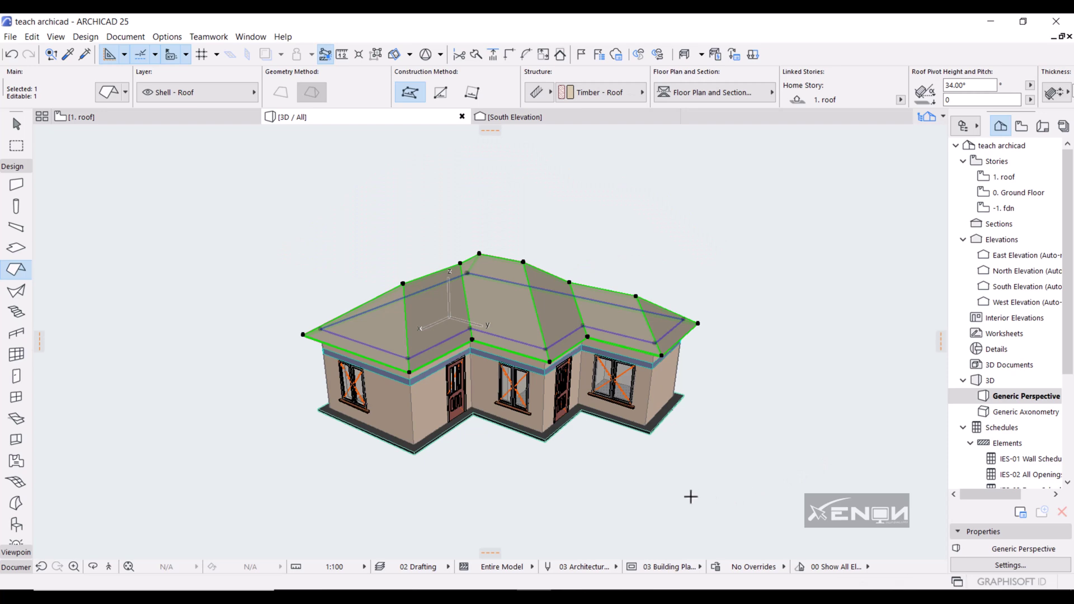
middle_click_drag(691, 497, 690, 451, "shift")
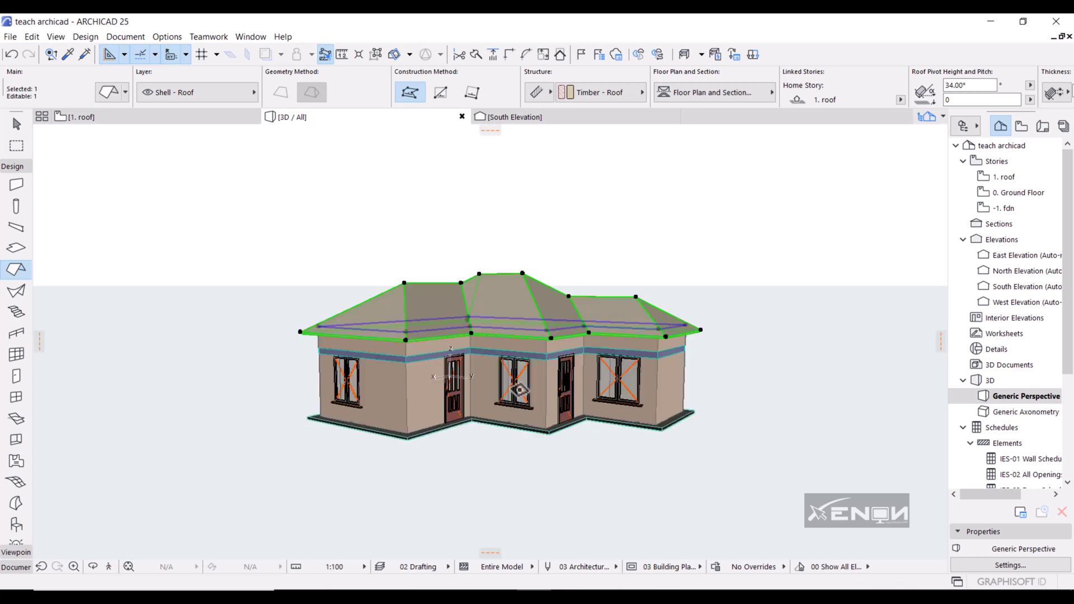
scroll(519, 390, "up", 3)
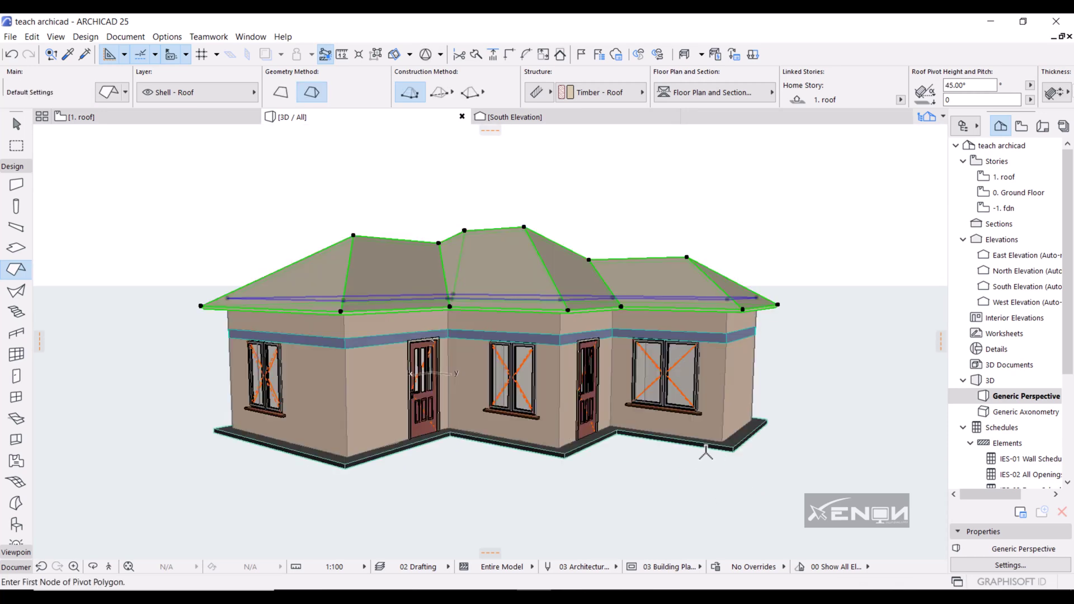
middle_click_drag(721, 456, 592, 447, "shift")
middle_click_drag(480, 470, 599, 470, "shift")
middle_click_drag(330, 395, 346, 374, "shift")
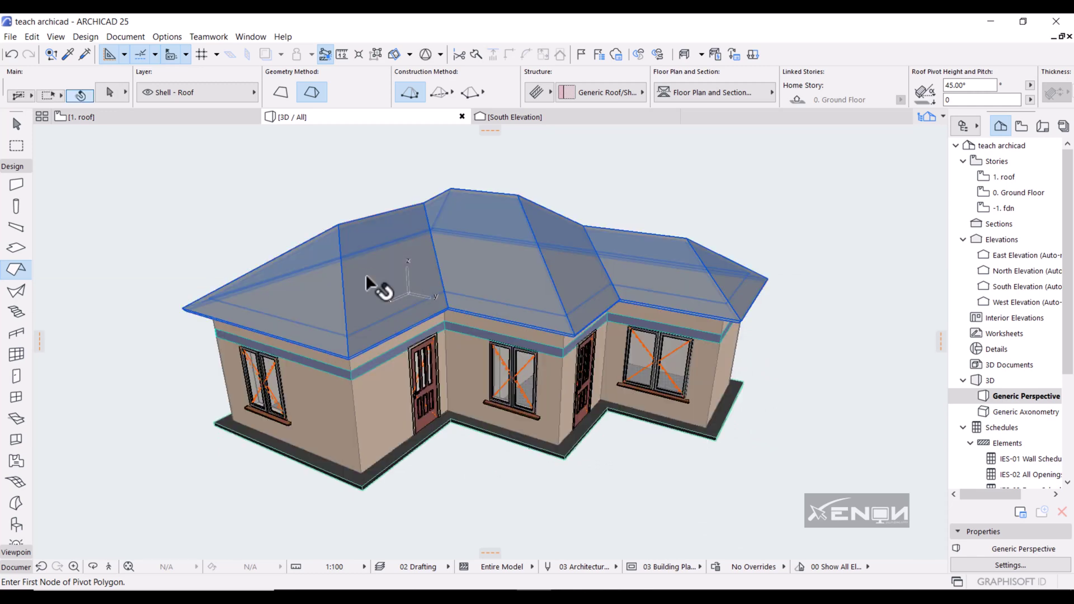
left_click(364, 273, "shift")
Open the roof's Model settings and override one surface with Lino - Blue
left_click(112, 95)
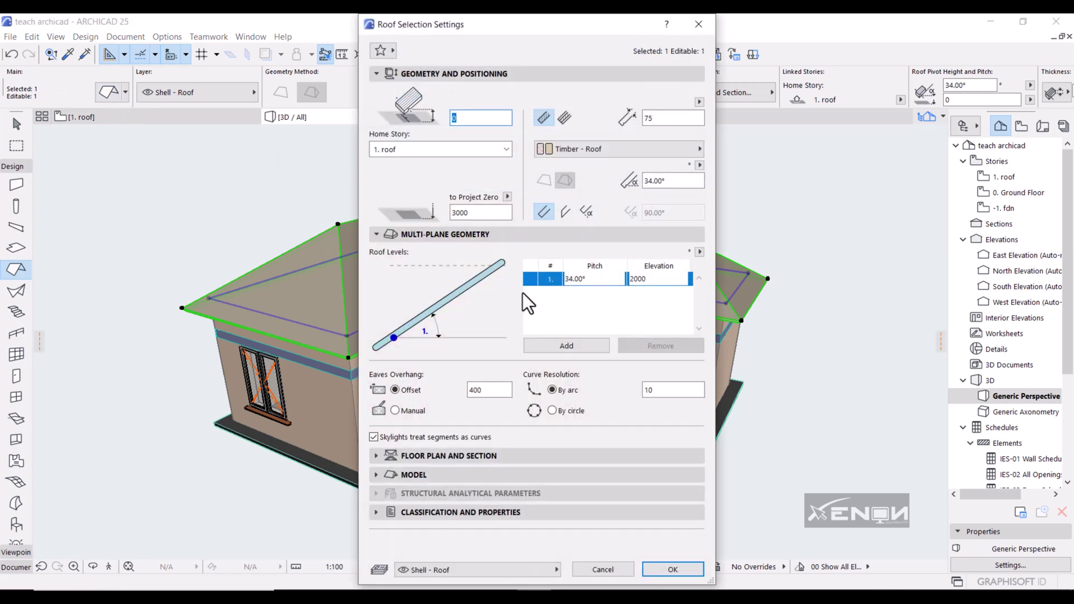
left_click(379, 474)
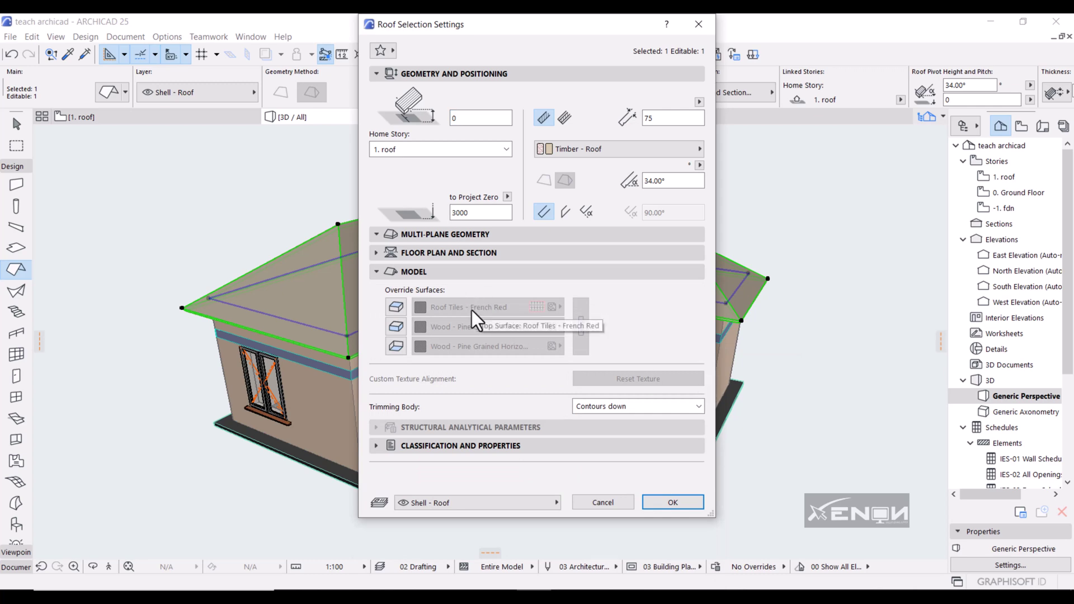
left_click(396, 326)
left_click(470, 329)
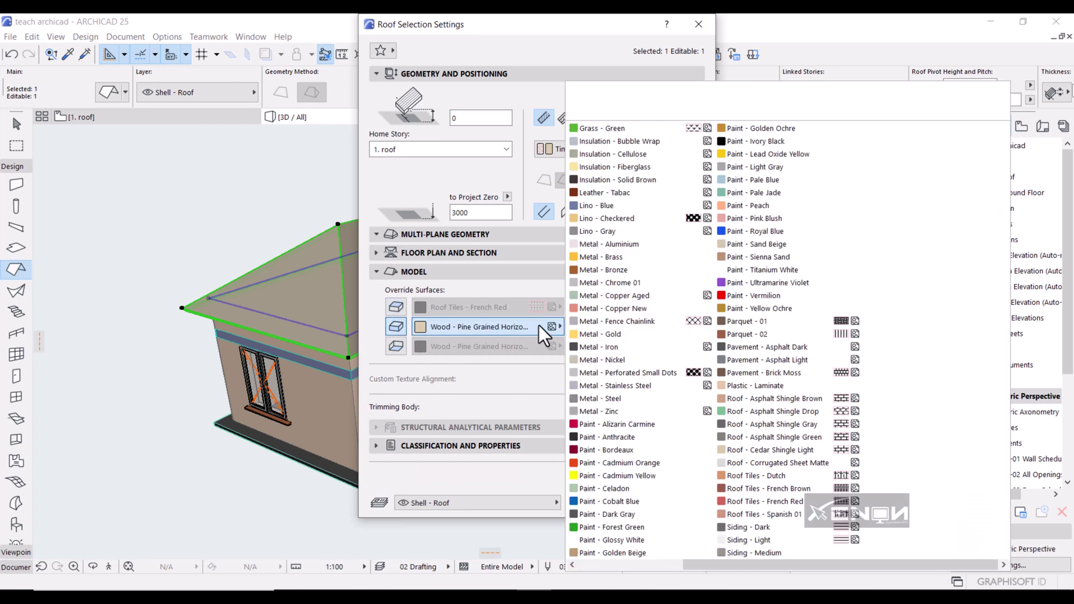
left_click(618, 208)
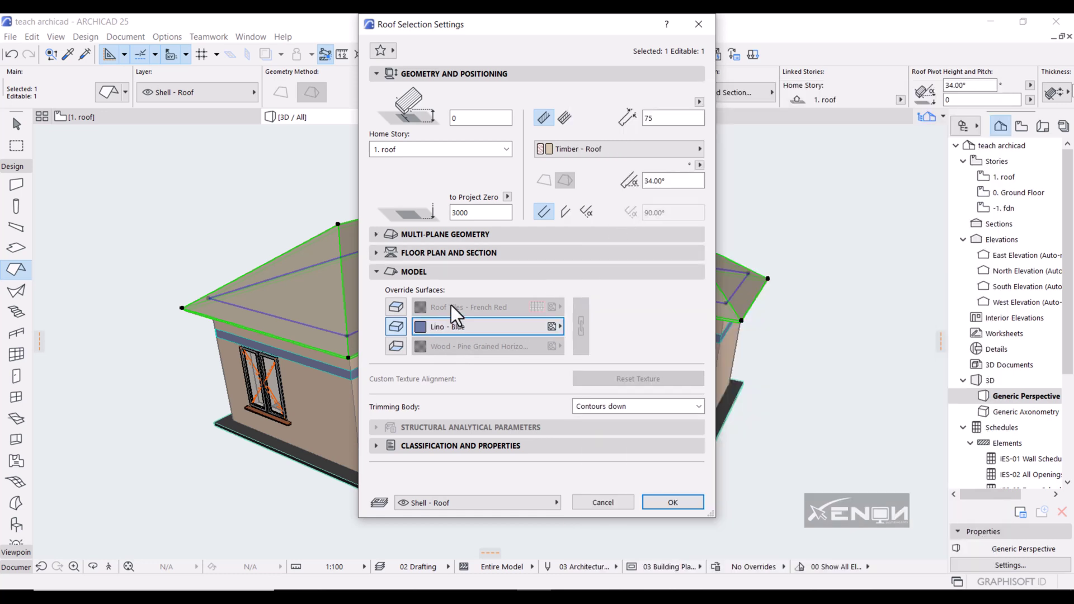
Override the top surface with Roof - Corrugated Sheet Matte, apply it, and view the result
left_click(396, 307)
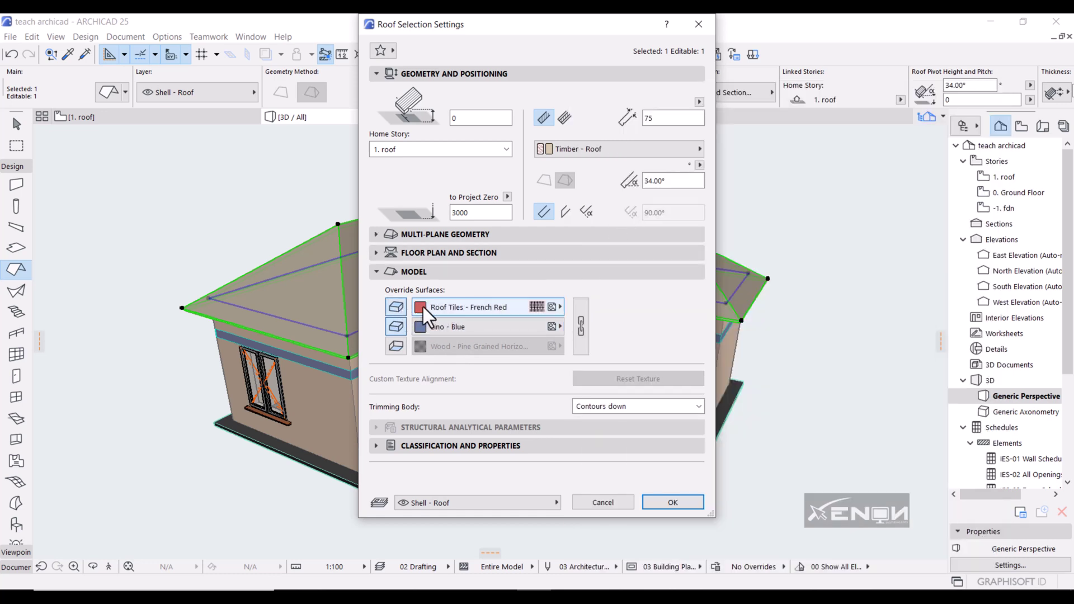
left_click(553, 307)
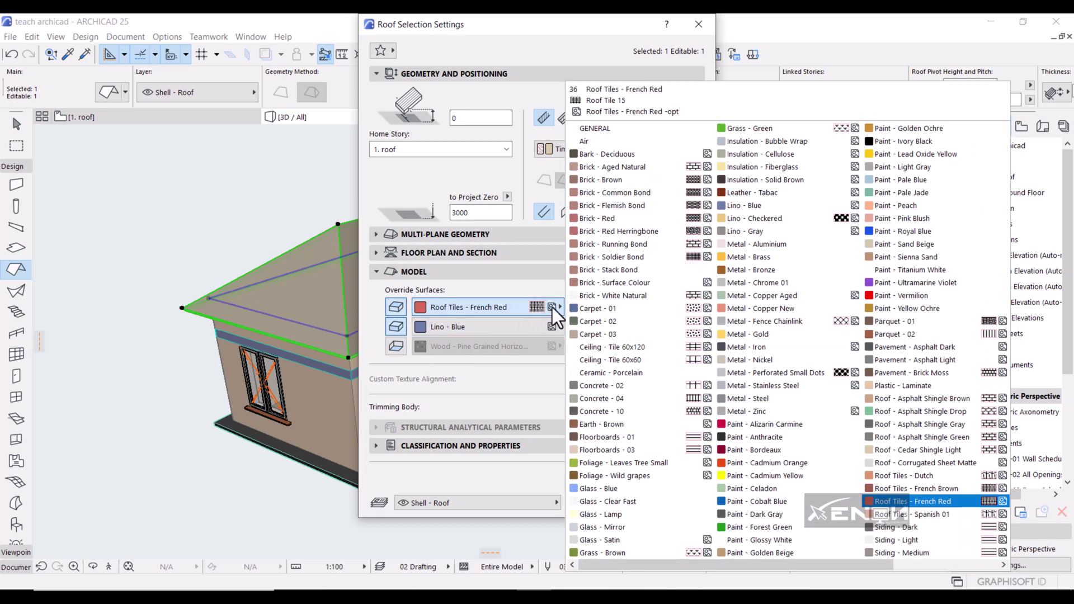
left_click(947, 464)
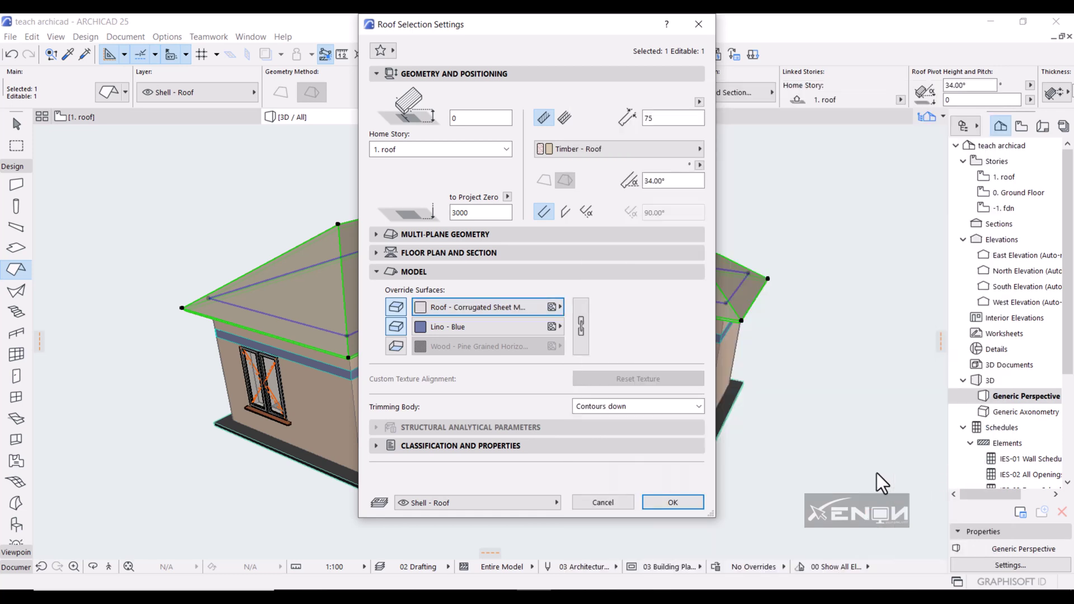
left_click(676, 503)
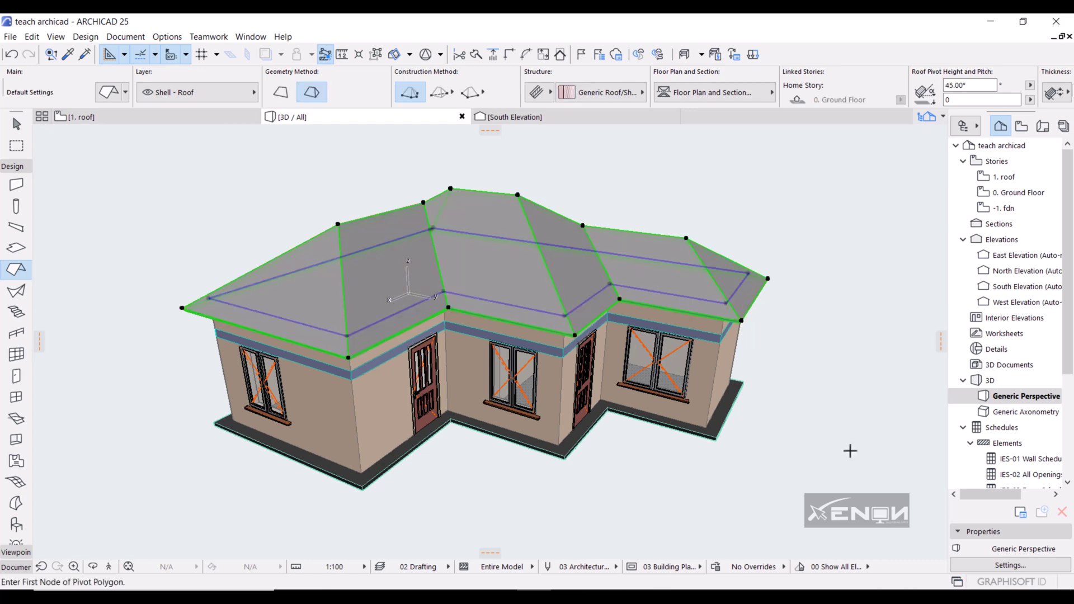
key("Escape")
mouse_move(693, 452)
middle_mouse_down("shift")
mouse_move(717, 392)
mouse_move(763, 405)
mouse_move(532, 407)
middle_mouse_up("shift")
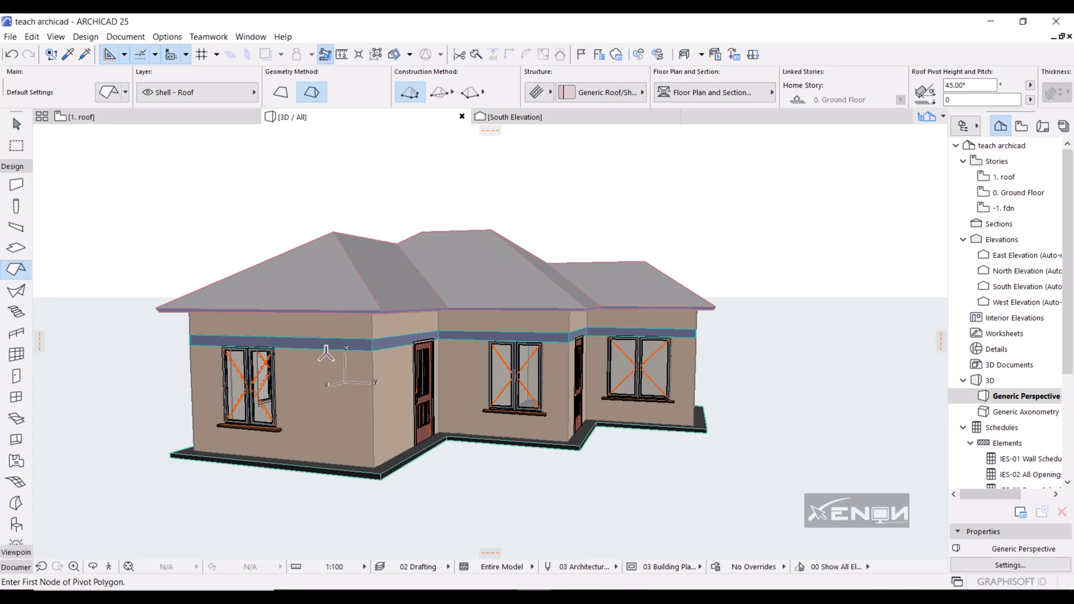
middle_click_drag(360, 367, 379, 374, "shift")
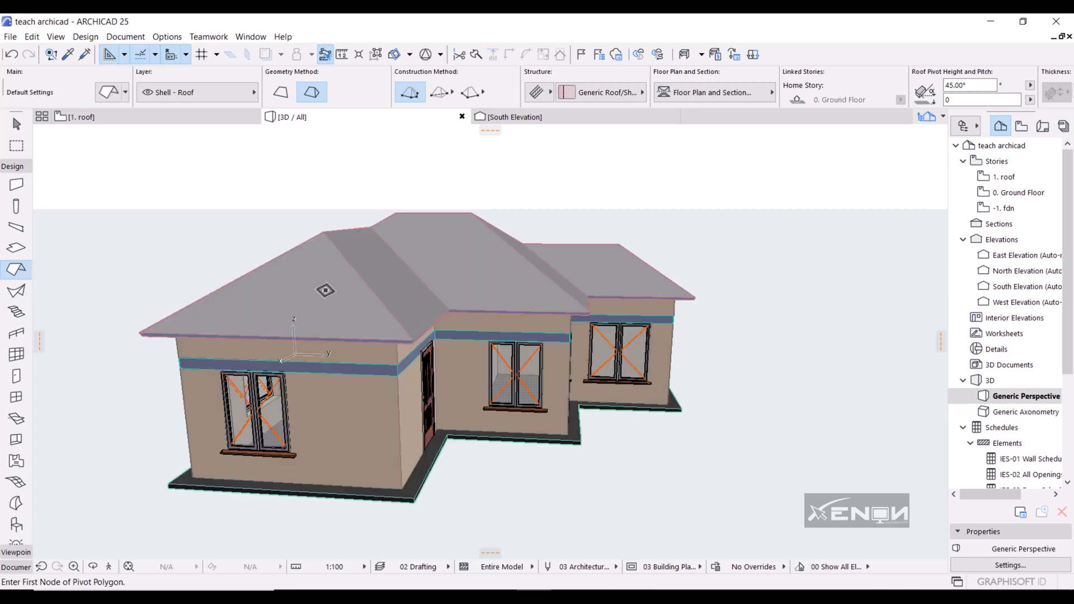
Switch the roof's top surface to Roof - Asphalt Shingle Brown, then reselect the roof
left_click(320, 282, "shift")
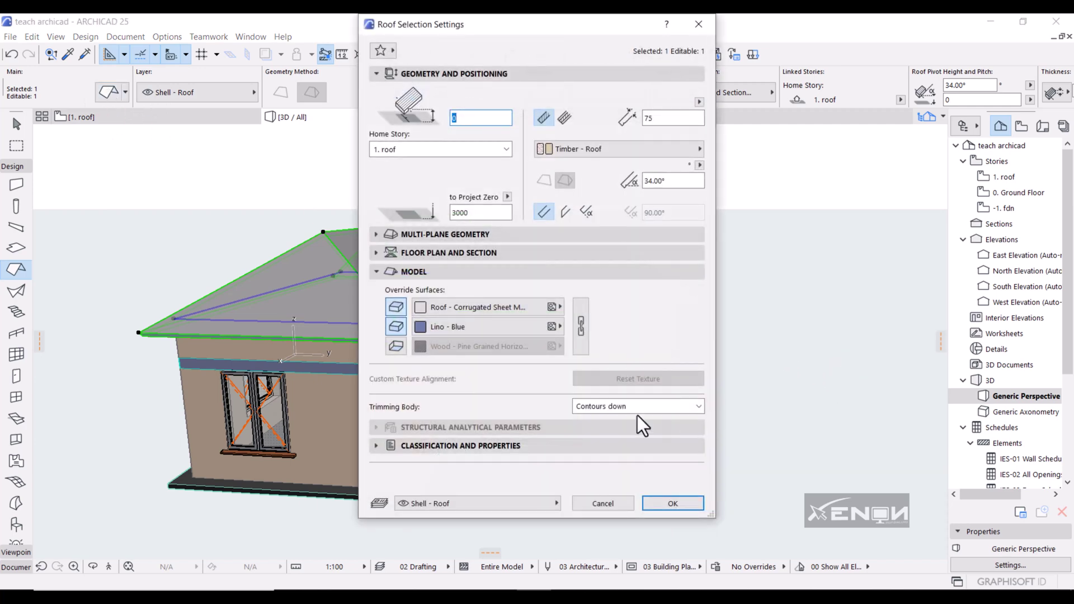
left_click(489, 308)
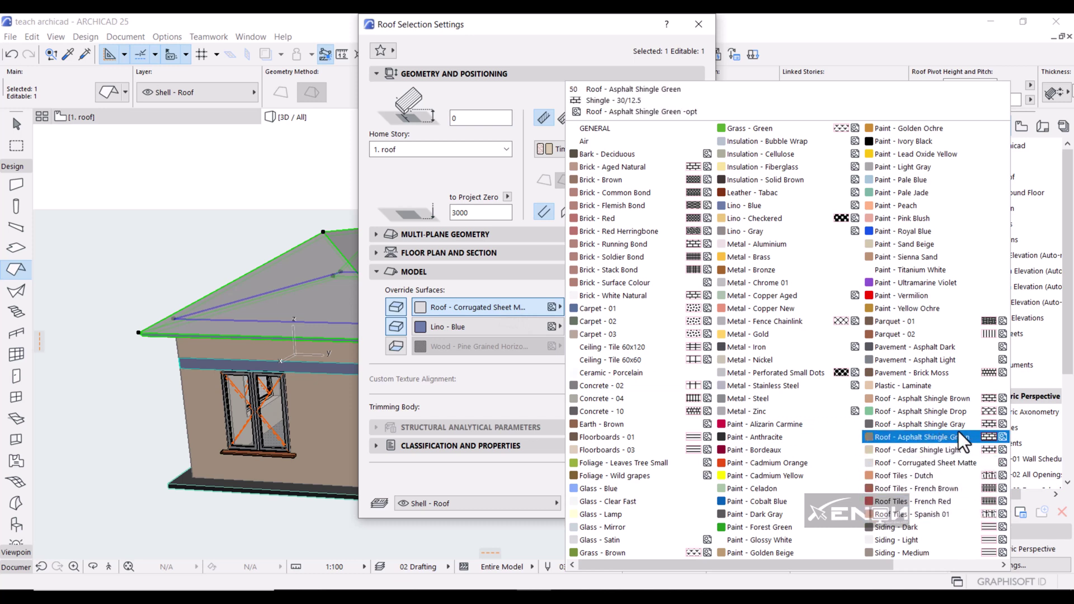
left_click(934, 404)
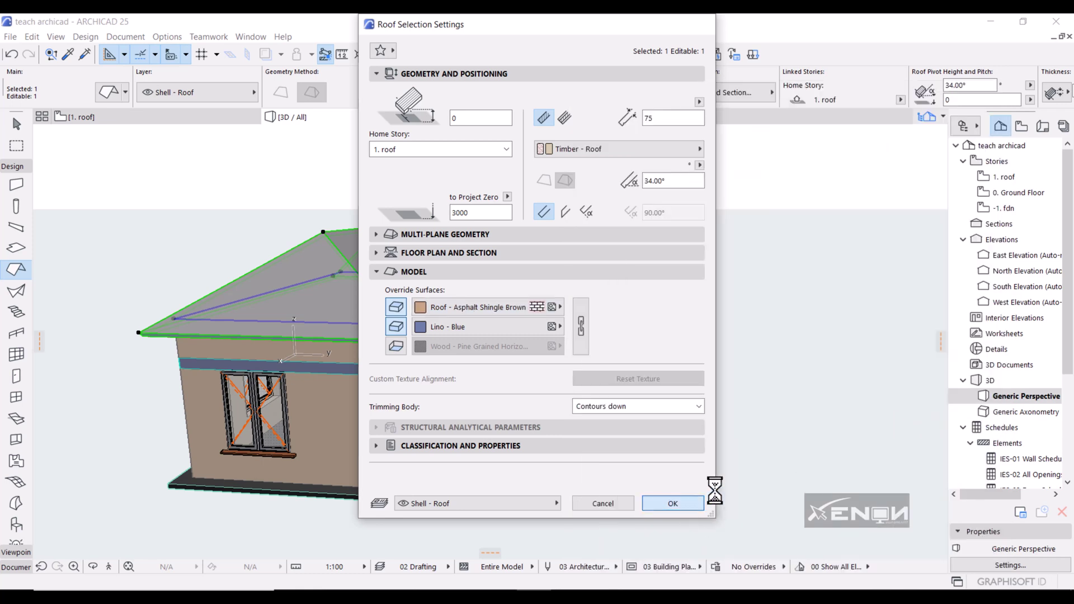
left_click(690, 506)
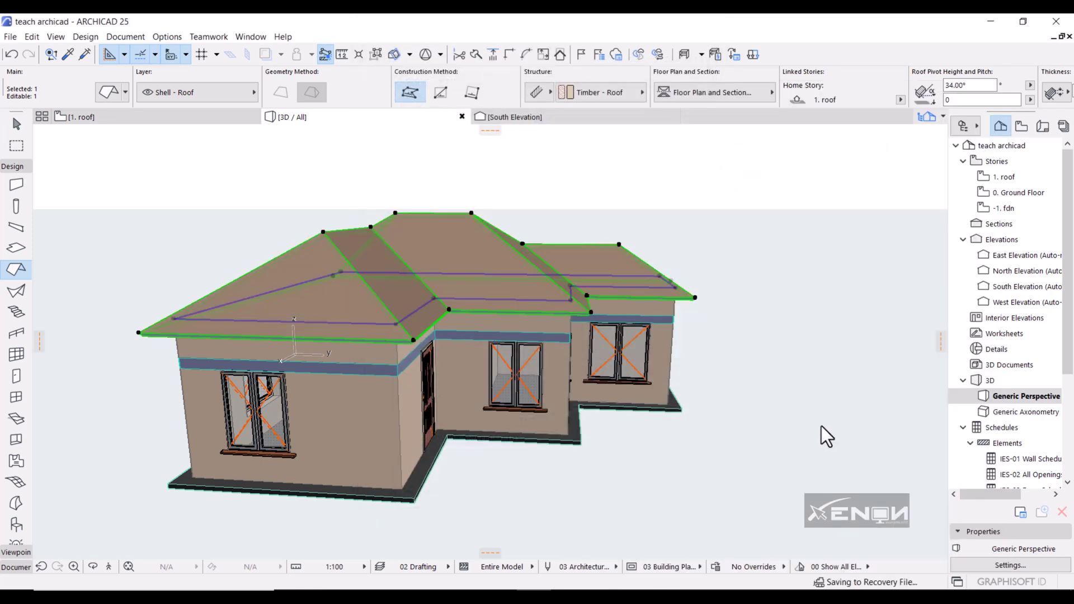
key("Escape")
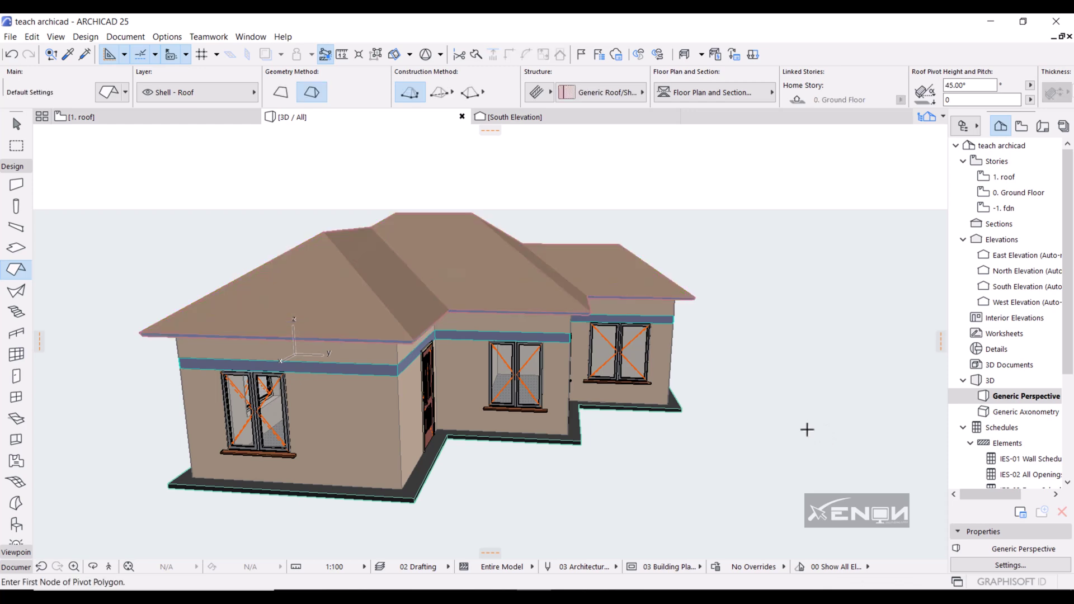
mouse_move(803, 445)
middle_mouse_down("shift")
mouse_move(739, 446)
mouse_move(787, 449)
middle_mouse_up("shift")
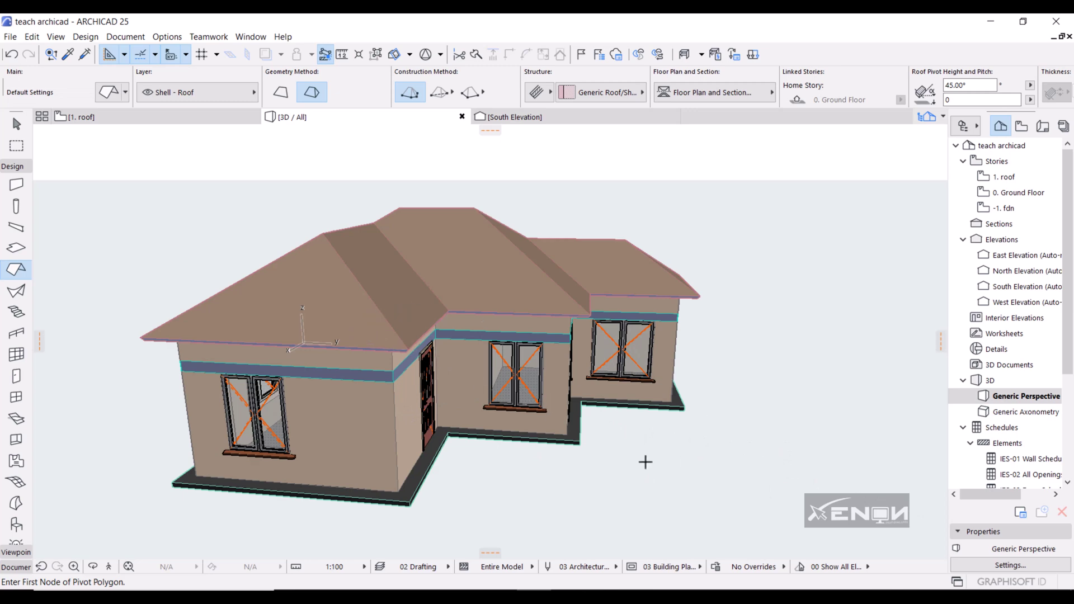
key("shift")
mouse_move(741, 468)
middle_mouse_down("shift")
mouse_move(640, 455)
mouse_move(791, 468)
mouse_move(506, 419)
mouse_move(370, 328)
middle_mouse_up("shift")
left_click(355, 318, "shift")
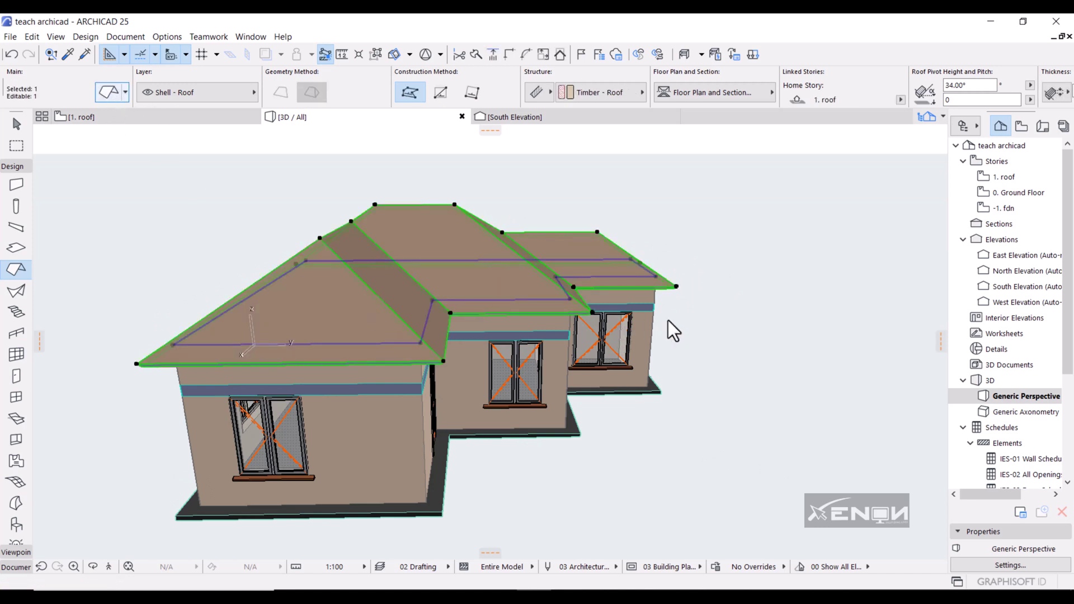
Change the roof's top surface to Roof - Asphalt Shingle Gray and apply it
key("ctrl+t")
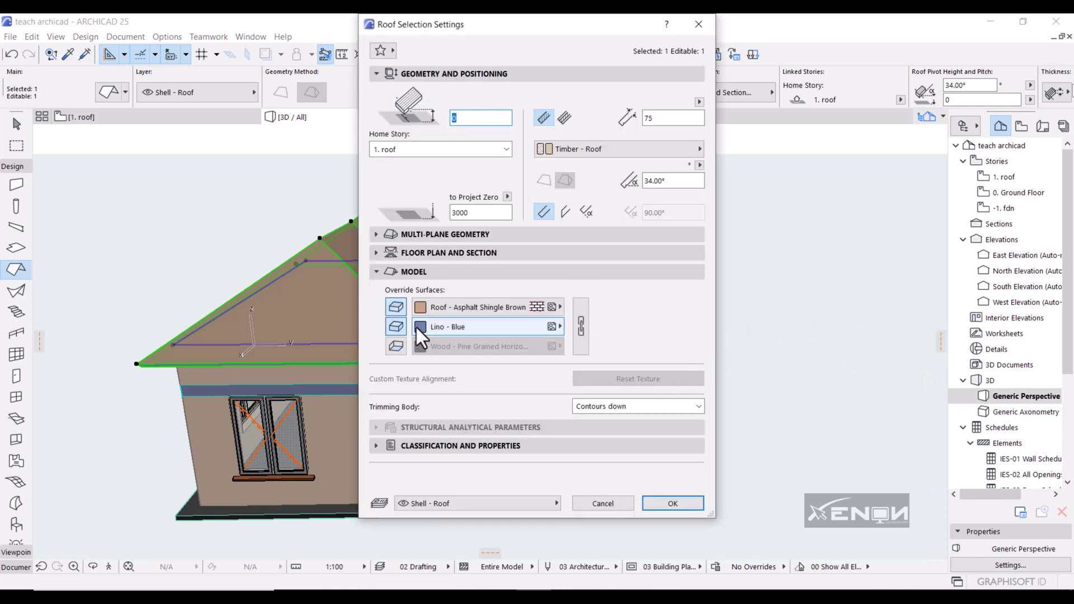
left_click(506, 309)
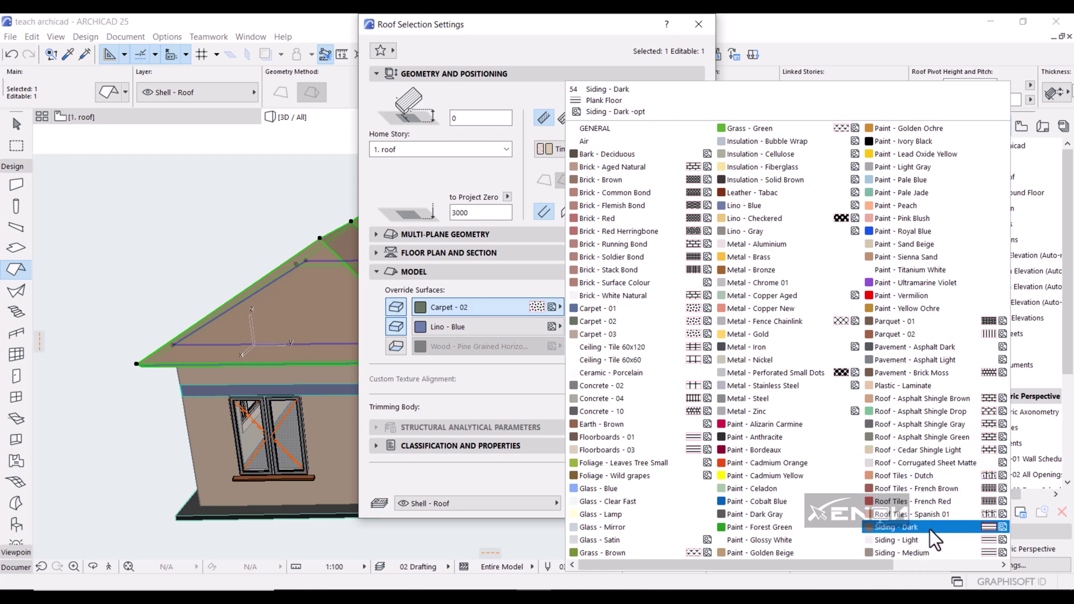
left_click(912, 425)
left_click(671, 500)
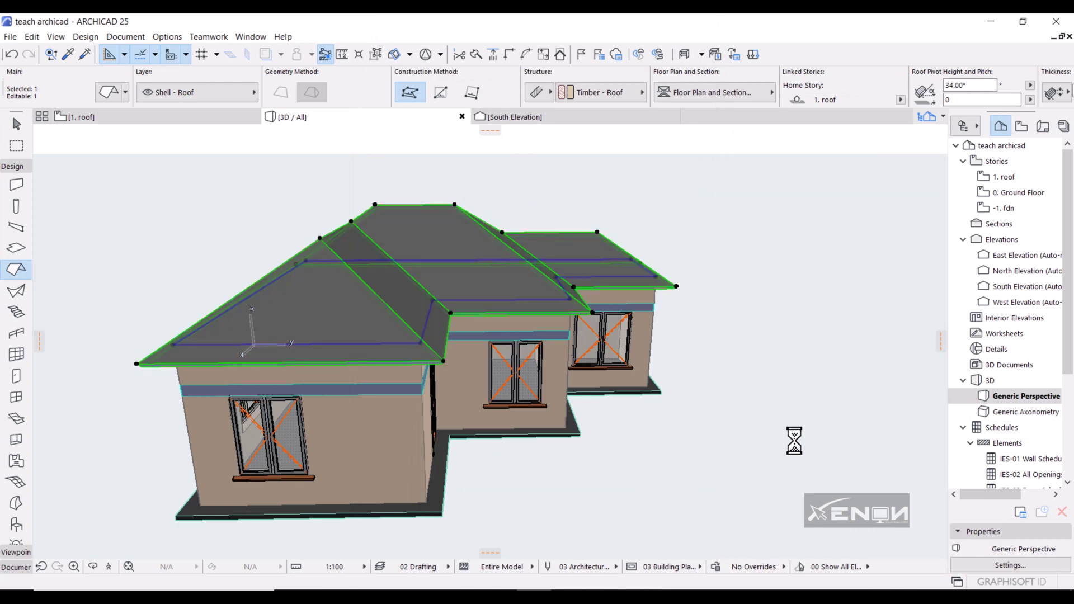
key("Escape")
key("Escape")
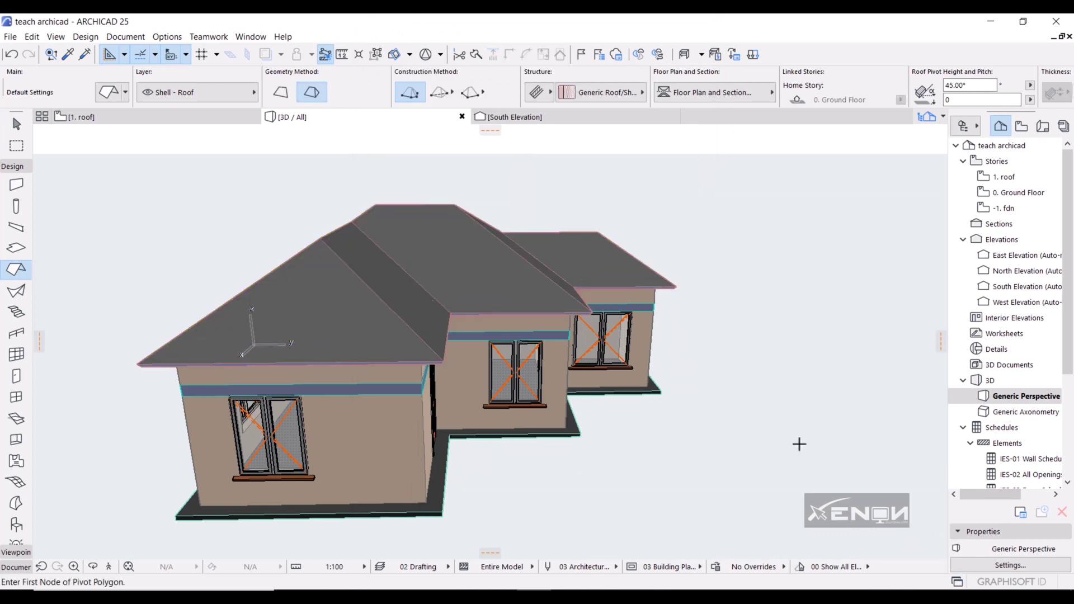
Orbit around the house to check the grey roof from several sides
middle_click_drag(804, 451, 683, 439, "shift")
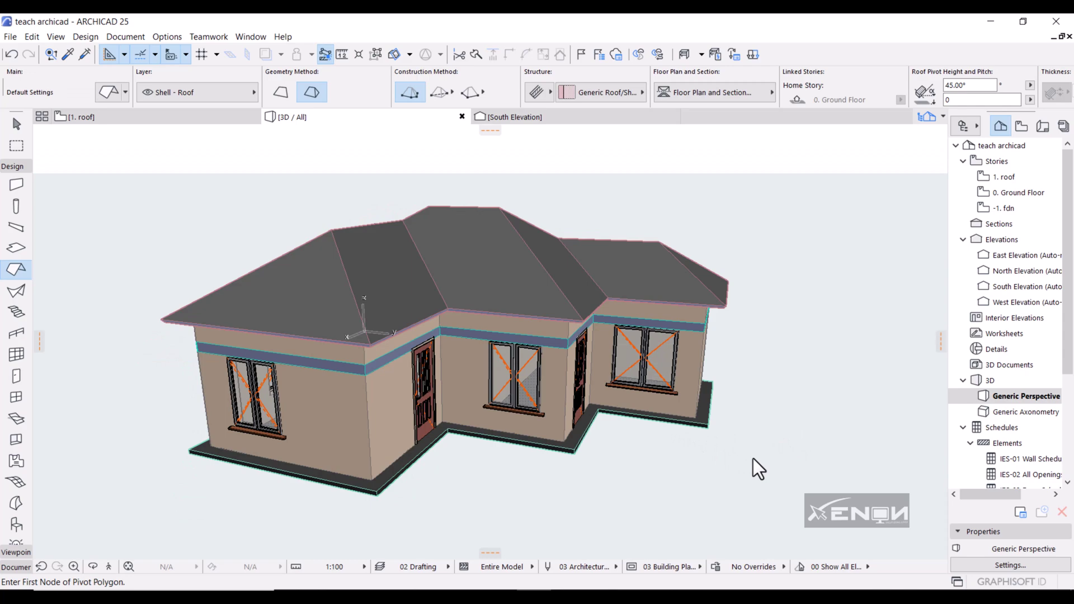
mouse_move(801, 480)
middle_mouse_down("shift")
mouse_move(631, 476)
mouse_move(655, 470)
mouse_move(639, 487)
mouse_move(678, 479)
middle_mouse_up("shift")
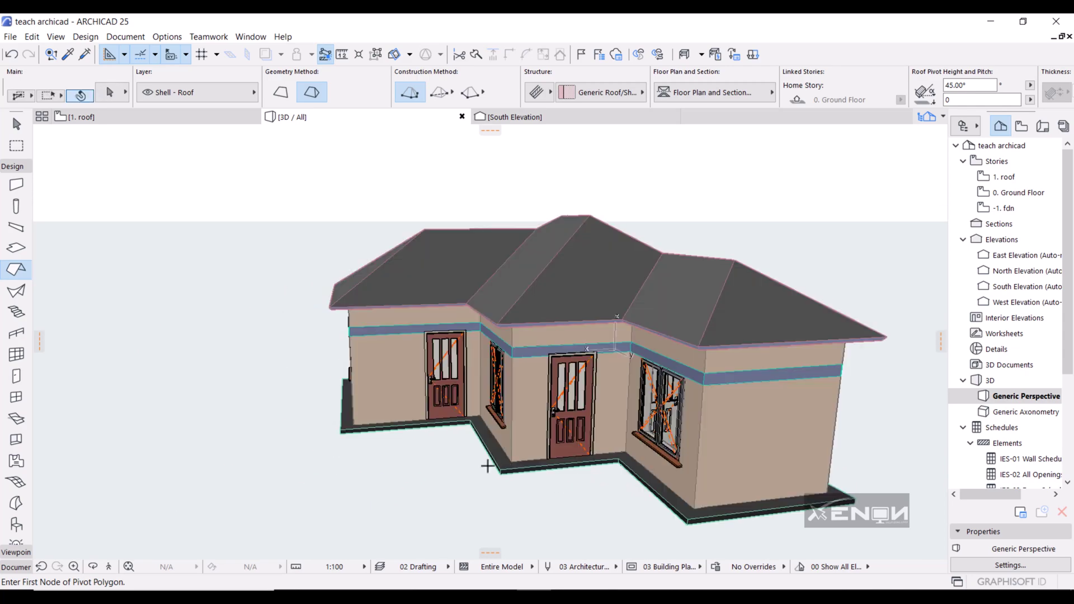
mouse_move(487, 465)
middle_mouse_down("shift")
mouse_move(617, 470)
mouse_move(383, 438)
mouse_move(436, 456)
middle_mouse_up("shift")
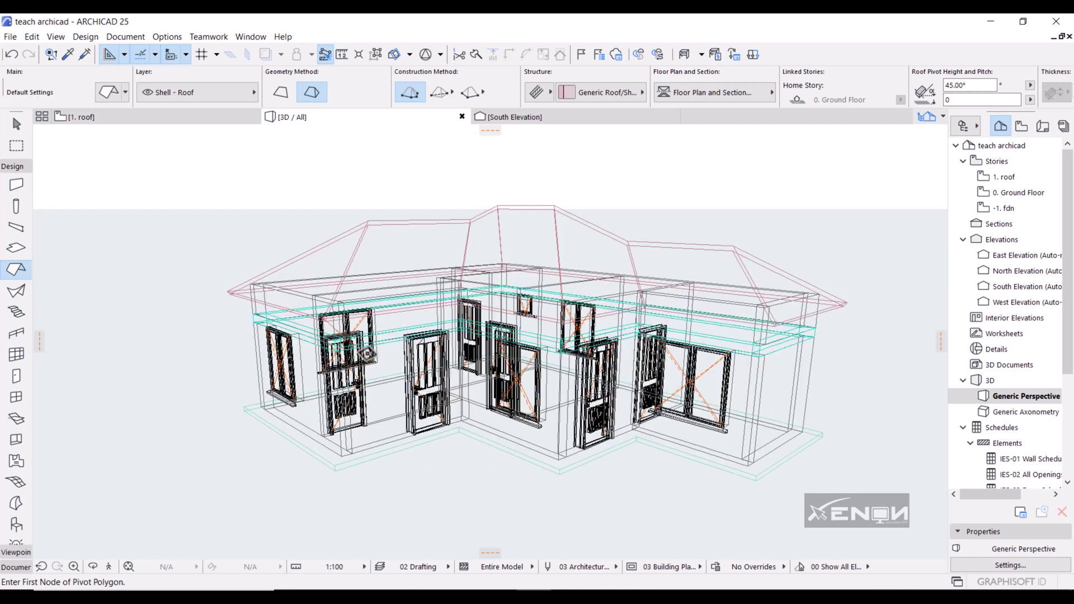
mouse_move(385, 361)
middle_mouse_down("shift")
mouse_move(350, 351)
mouse_move(399, 372)
middle_mouse_up("shift")
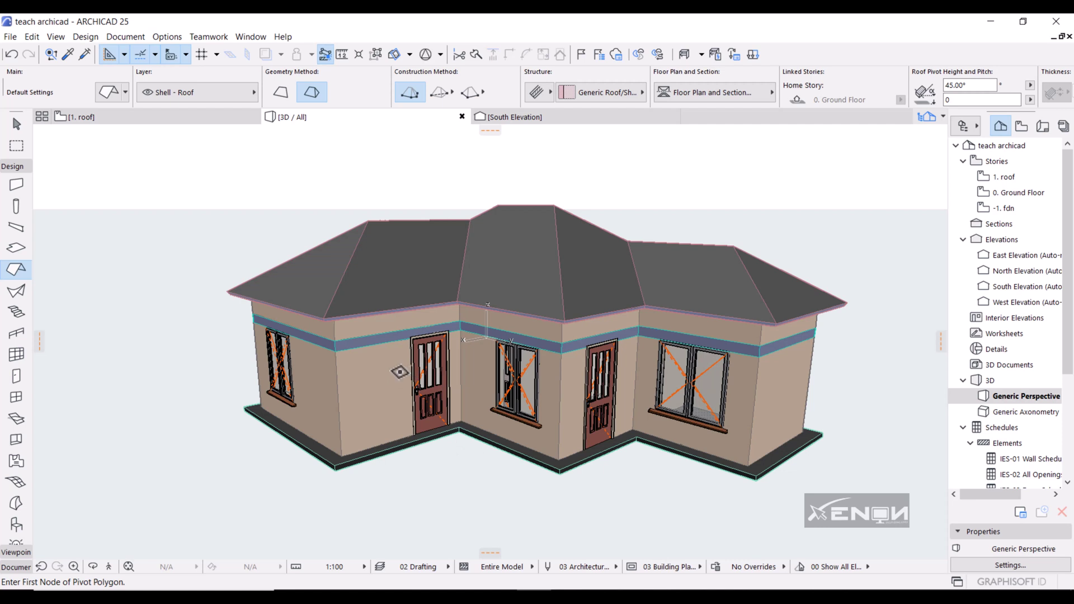
On the 1. roof plan, select the roof and open its settings with Ctrl+T
left_click(160, 116)
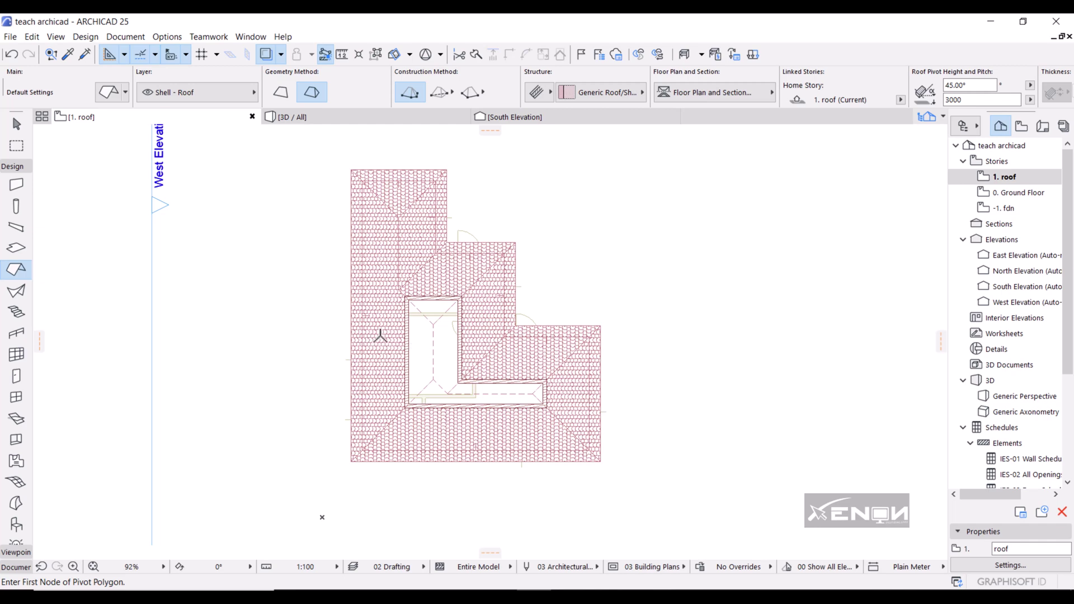
scroll(381, 336, "up", 2)
scroll(386, 341, "down", 4)
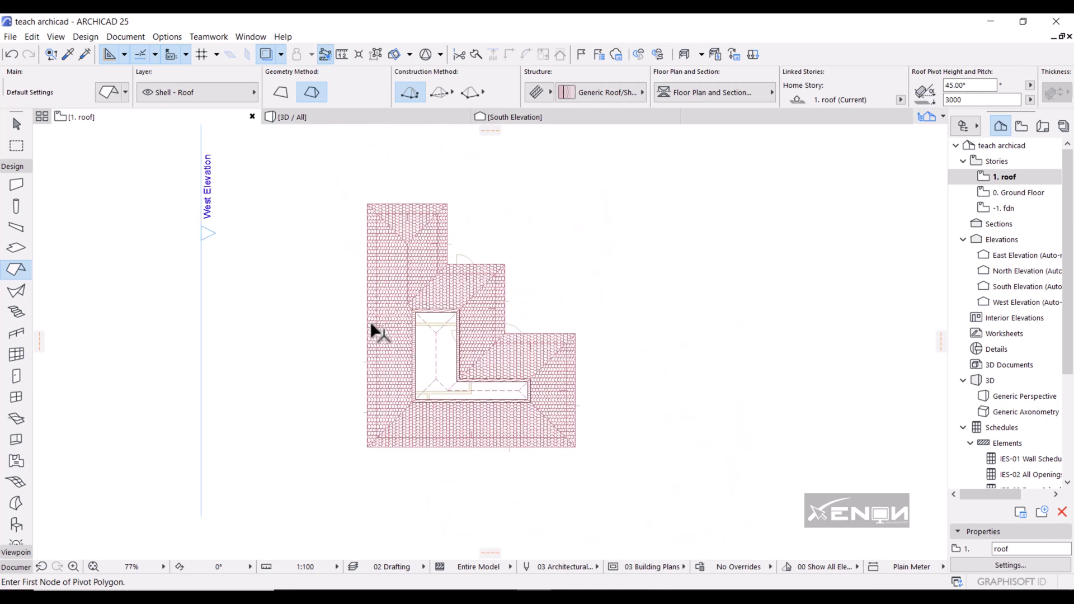
left_click(386, 306, "shift")
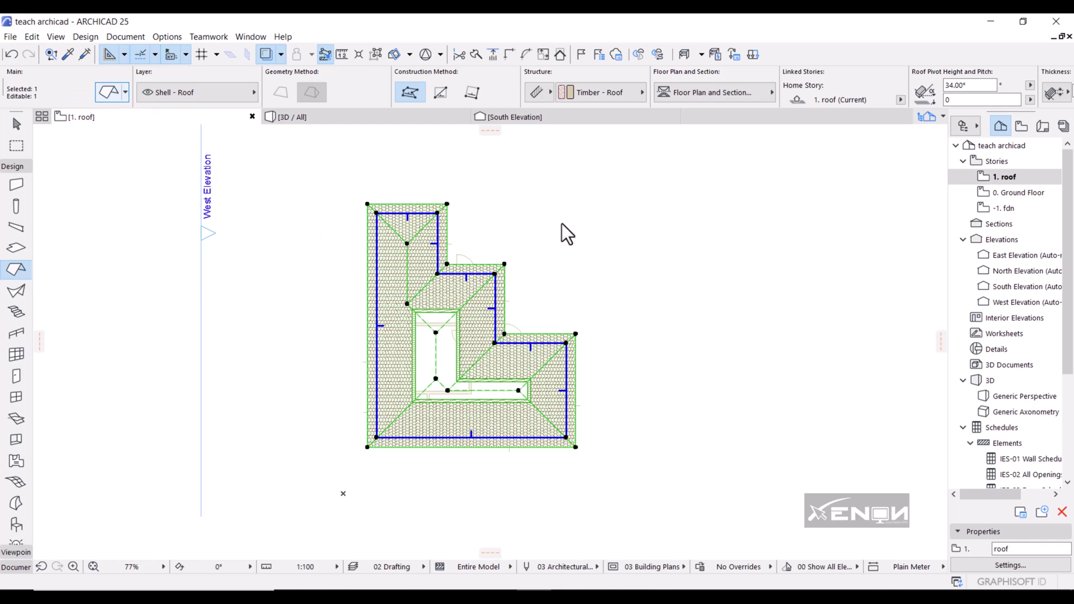
key("ctrl+t")
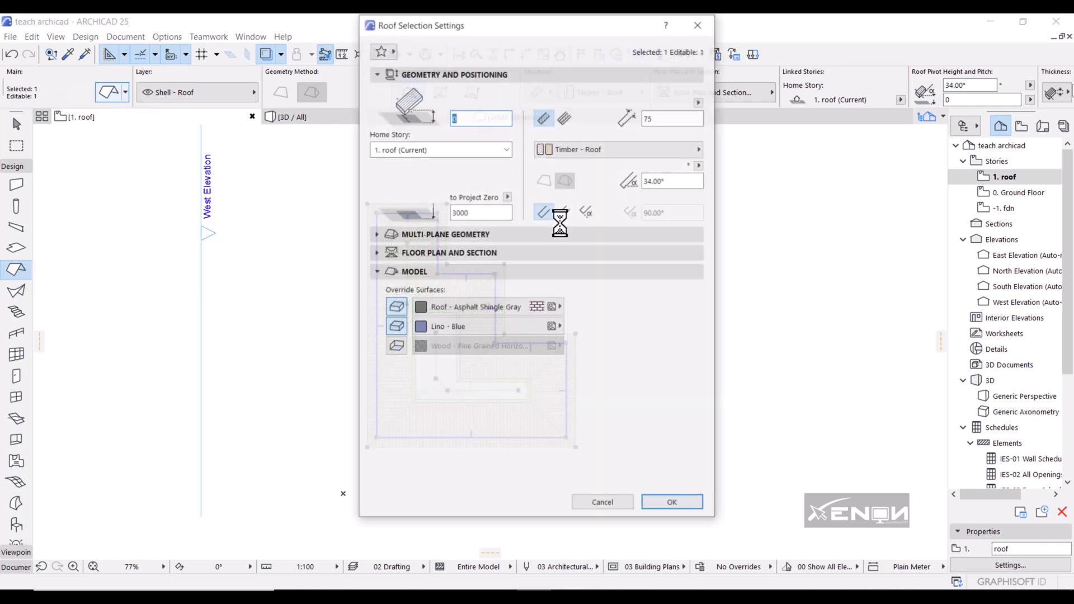
Untick Cover Fills under Floor Plan and Section, apply, and clear the selection
left_click(375, 255)
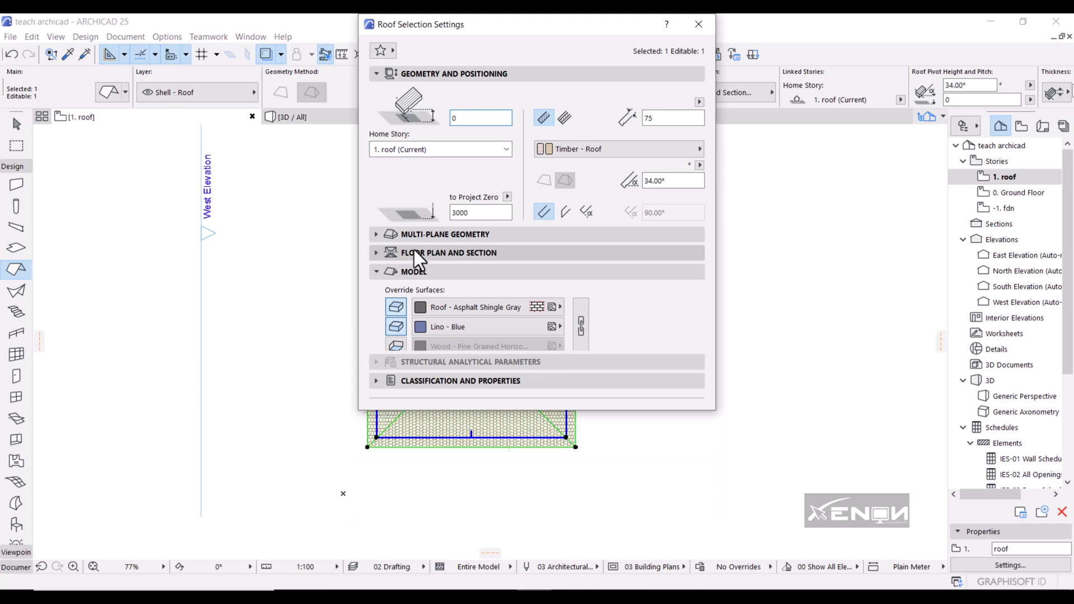
scroll(471, 330, "down", 5)
scroll(472, 310, "down", 2)
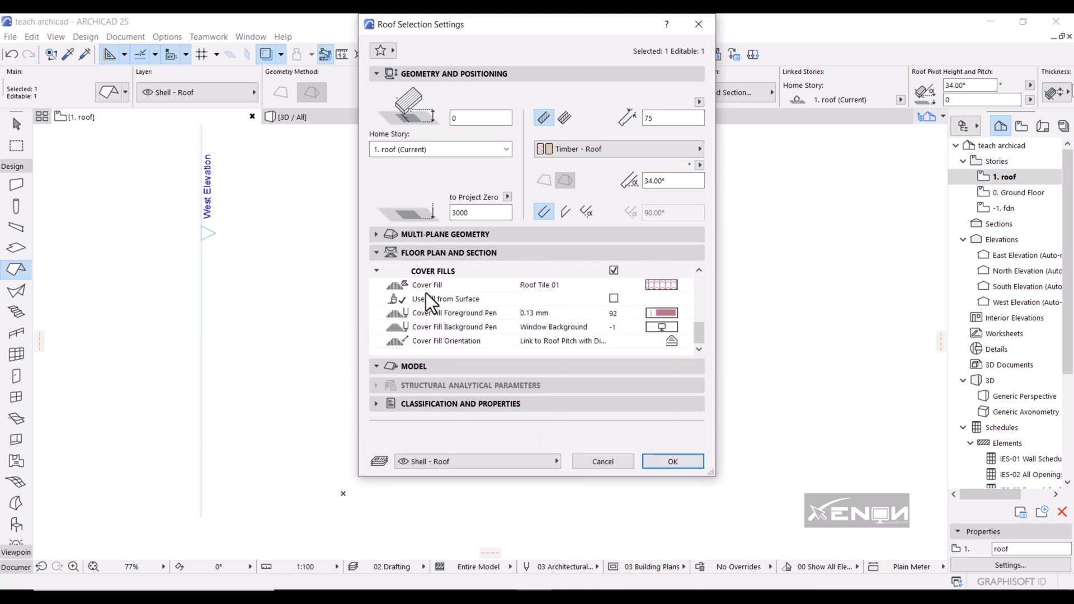
scroll(600, 281, "up", 3)
left_click(613, 311)
left_click(613, 311)
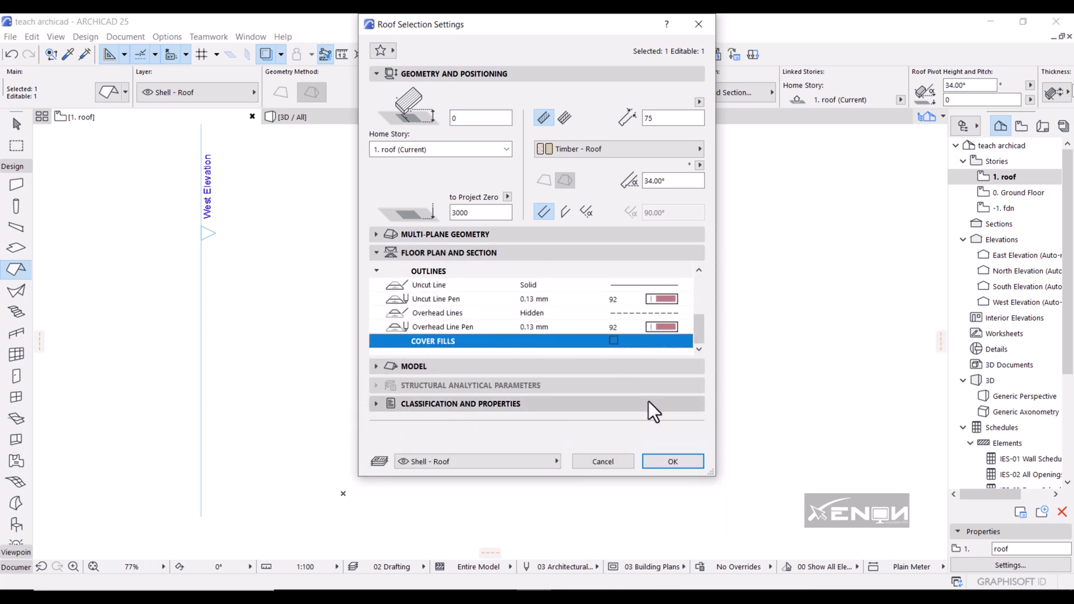
left_click(686, 465)
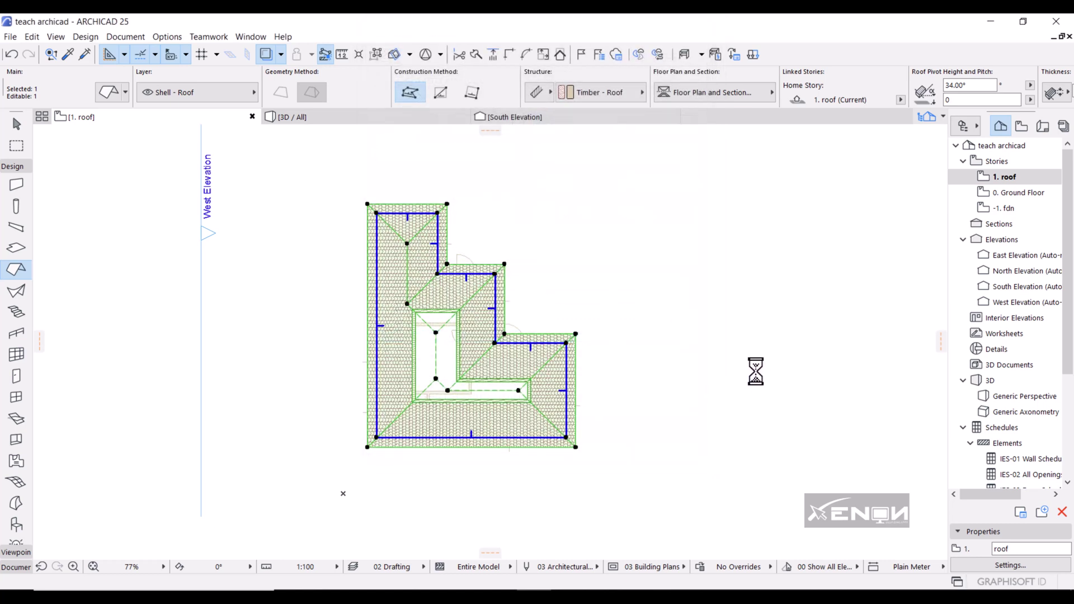
key("Escape")
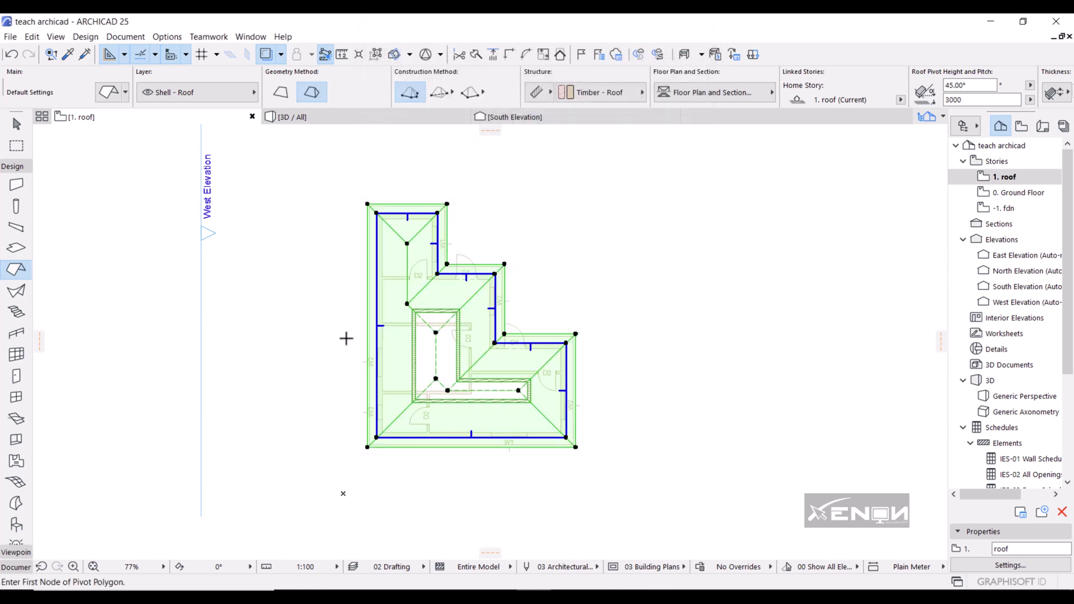
Bring the wing's roof into view on the plan and select the hipped roof
scroll(423, 350, "up", 3)
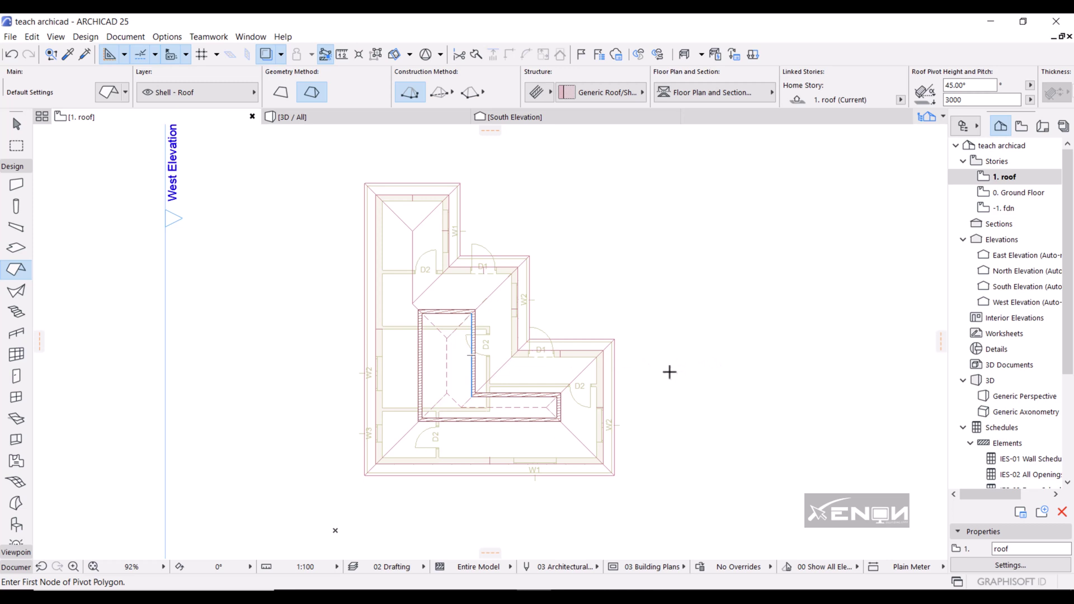
scroll(524, 367, "up", 3)
middle_click_drag(566, 364, 558, 321)
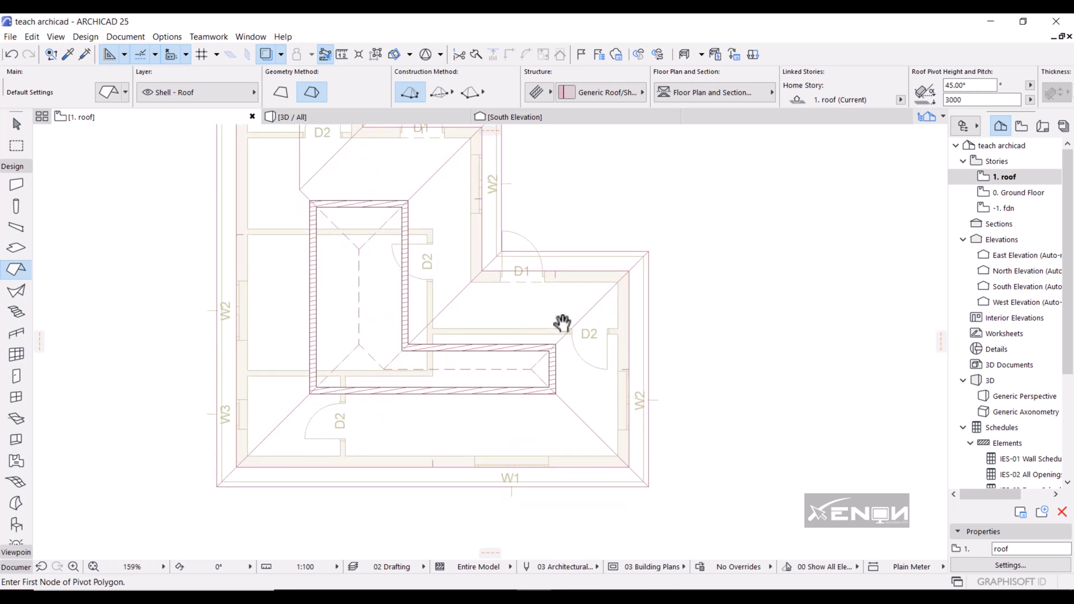
scroll(551, 314, "down", 2)
scroll(559, 348, "down", 2)
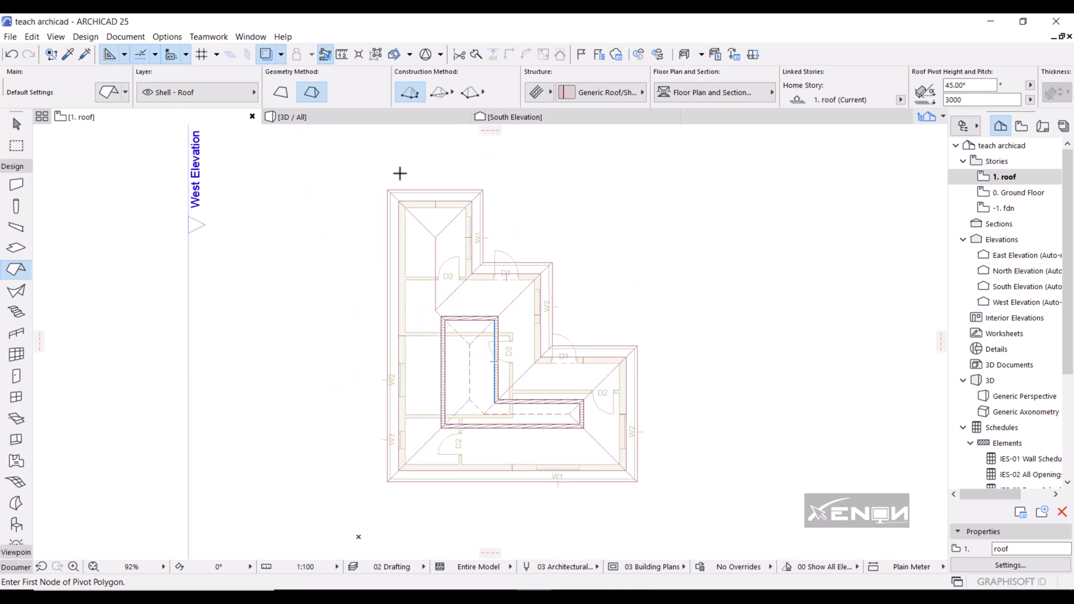
middle_click_drag(456, 200, 431, 247)
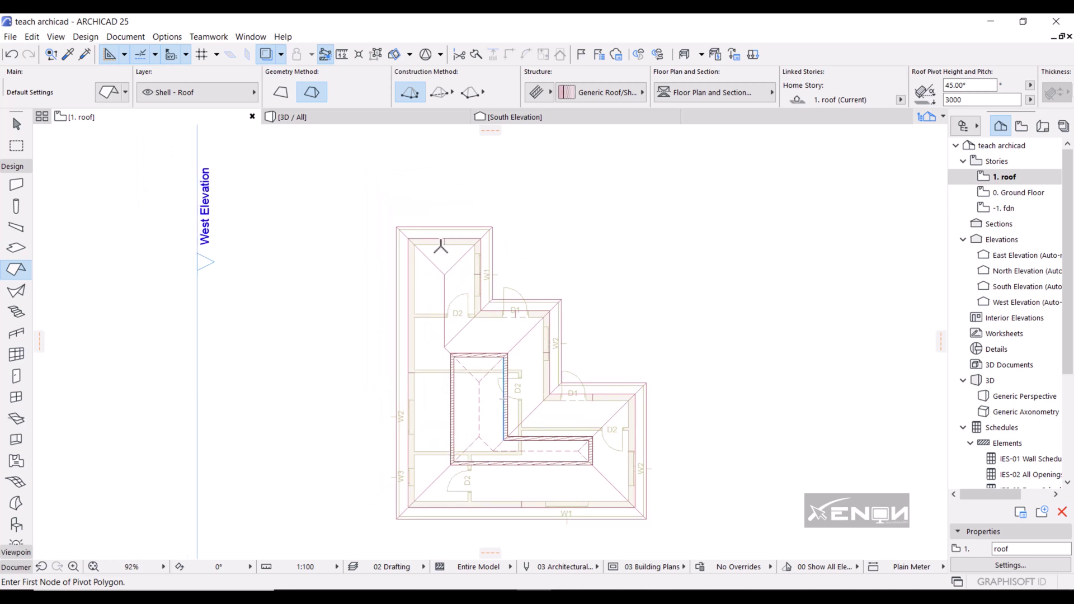
scroll(434, 253, "up", 3)
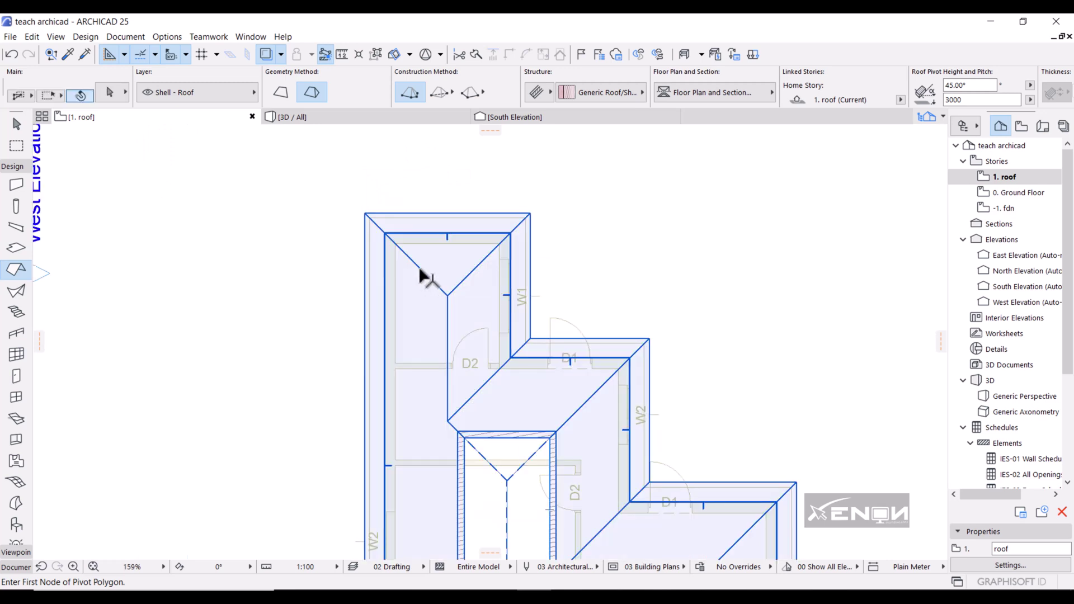
left_click(419, 302, "shift")
Split the roof into single-plane roofs, suspend groups, and pick the triangular hip plane
right_click(580, 199)
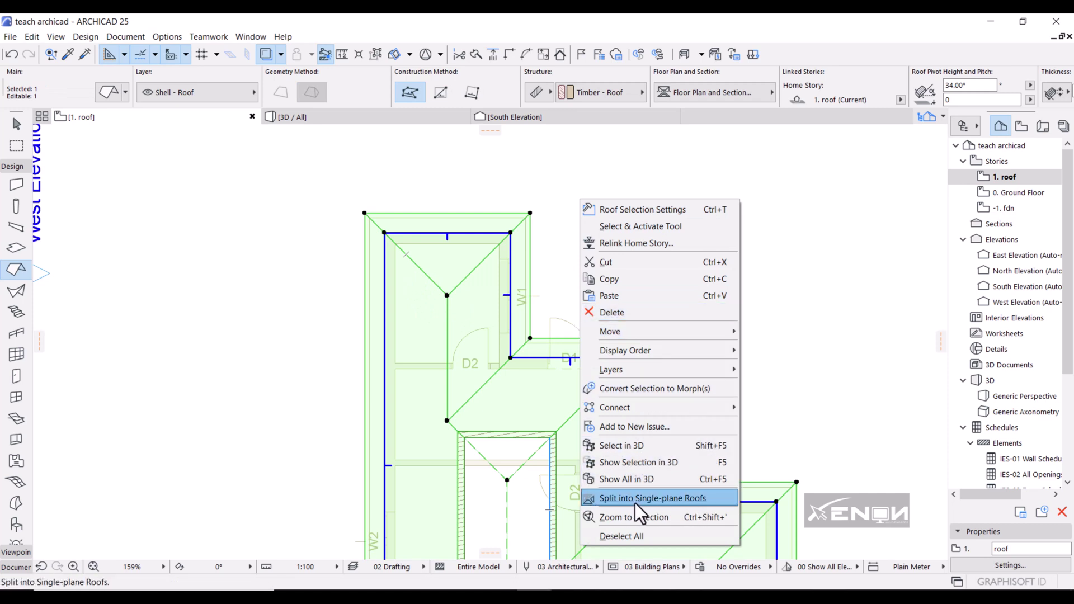
left_click(683, 497)
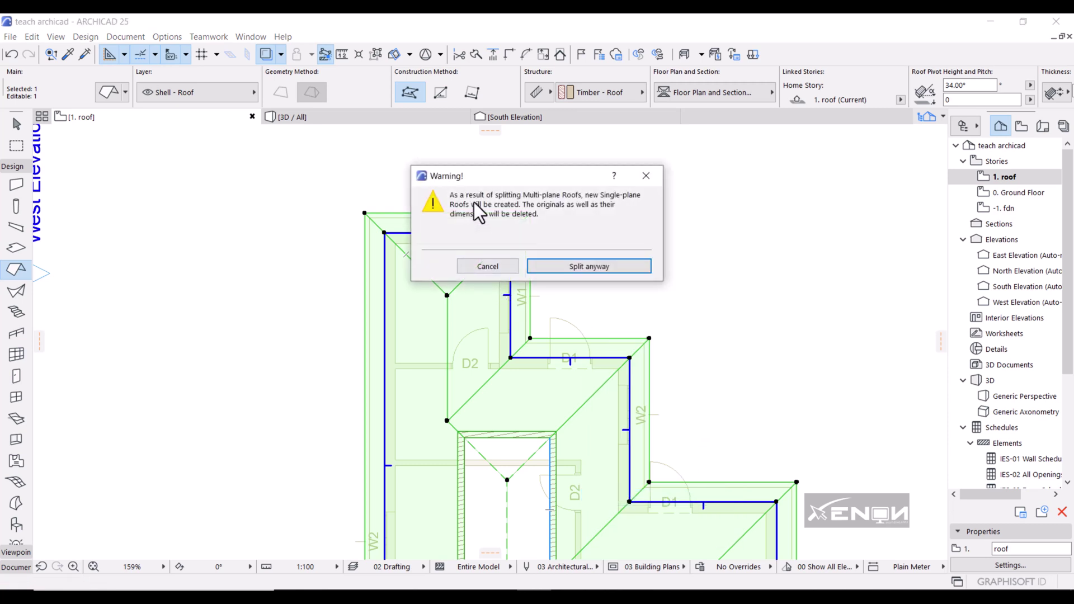
left_click(603, 267)
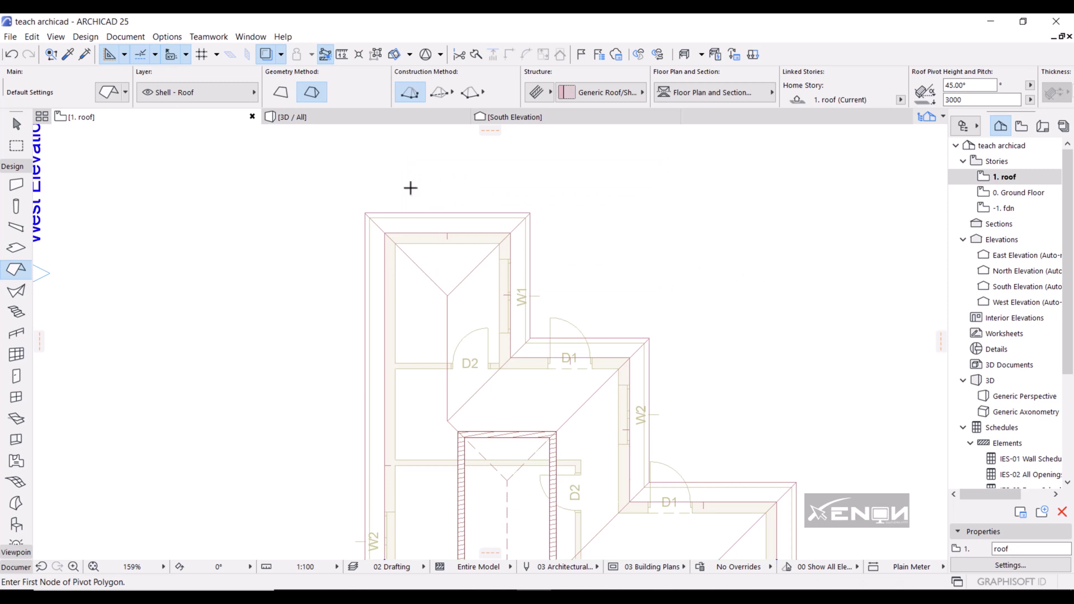
left_click(375, 53)
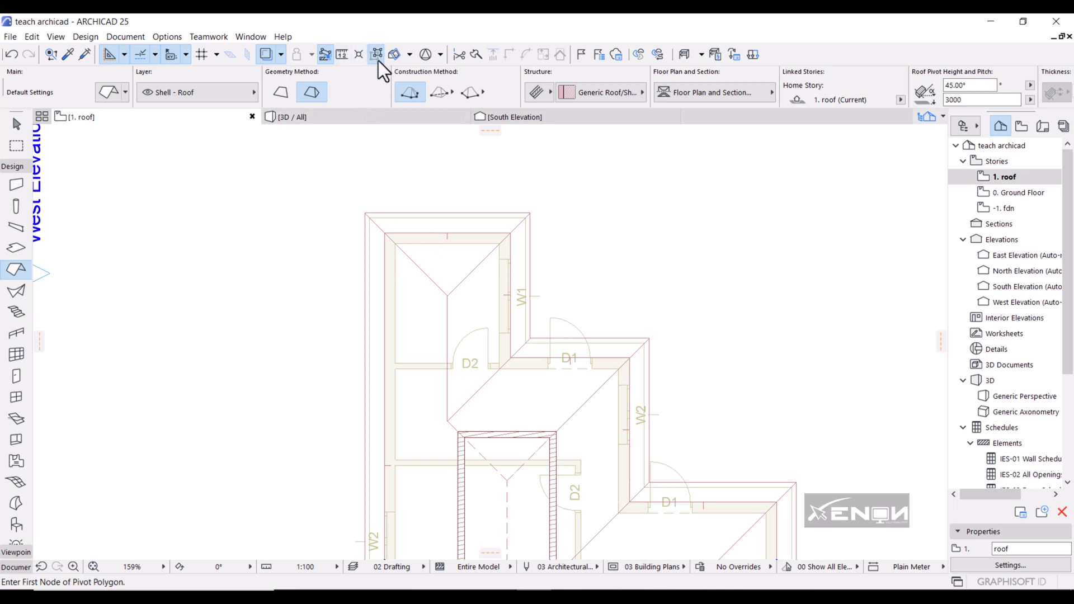
left_click(434, 271)
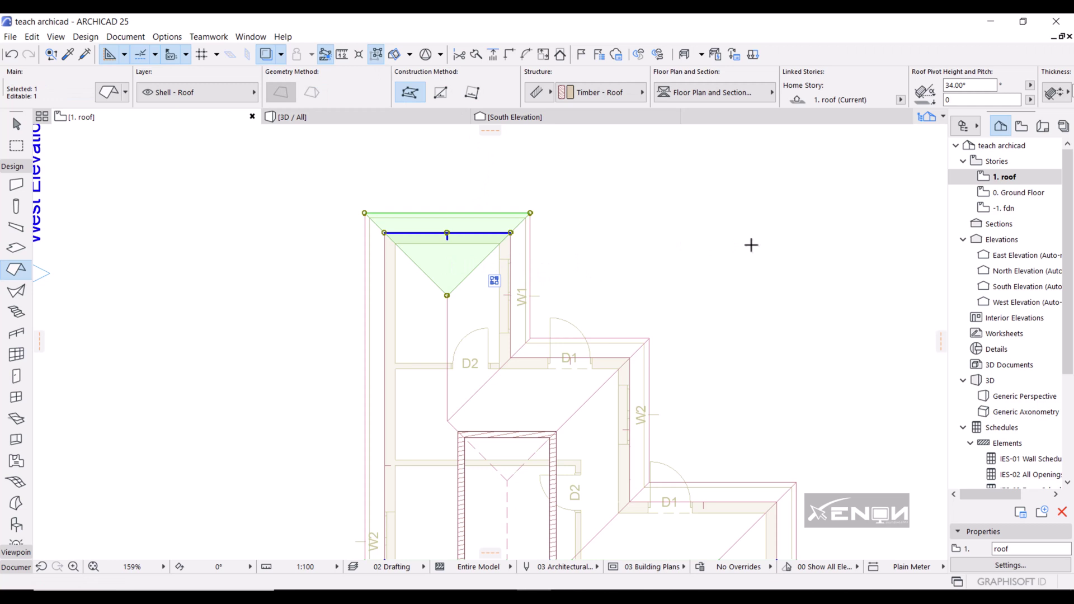
Delete the triangular hip plane at the wing end and orbit the 3D view to check the open end
key("Escape")
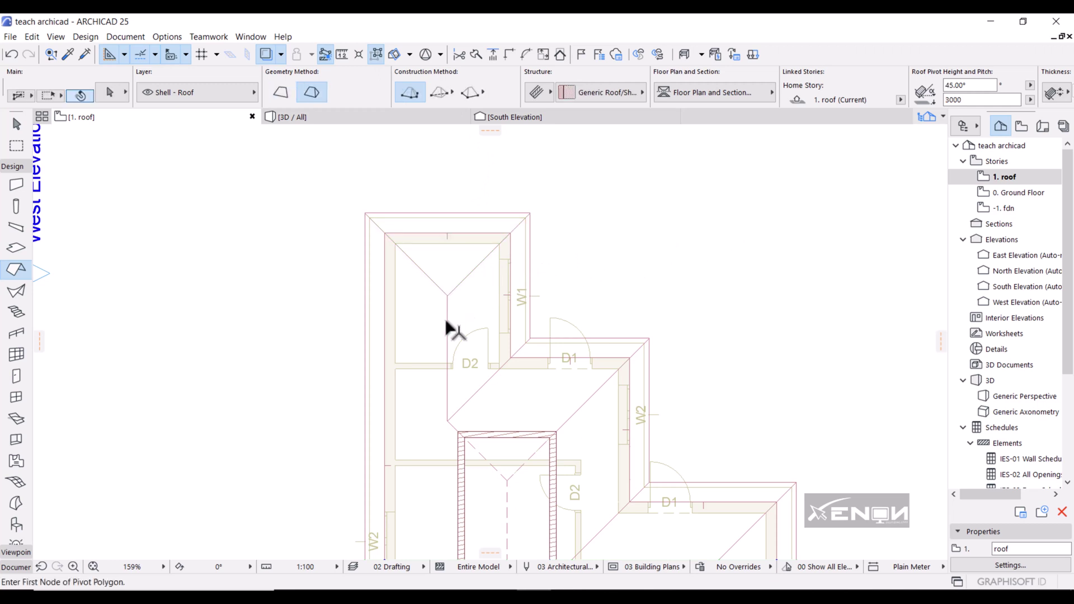
left_click(444, 330)
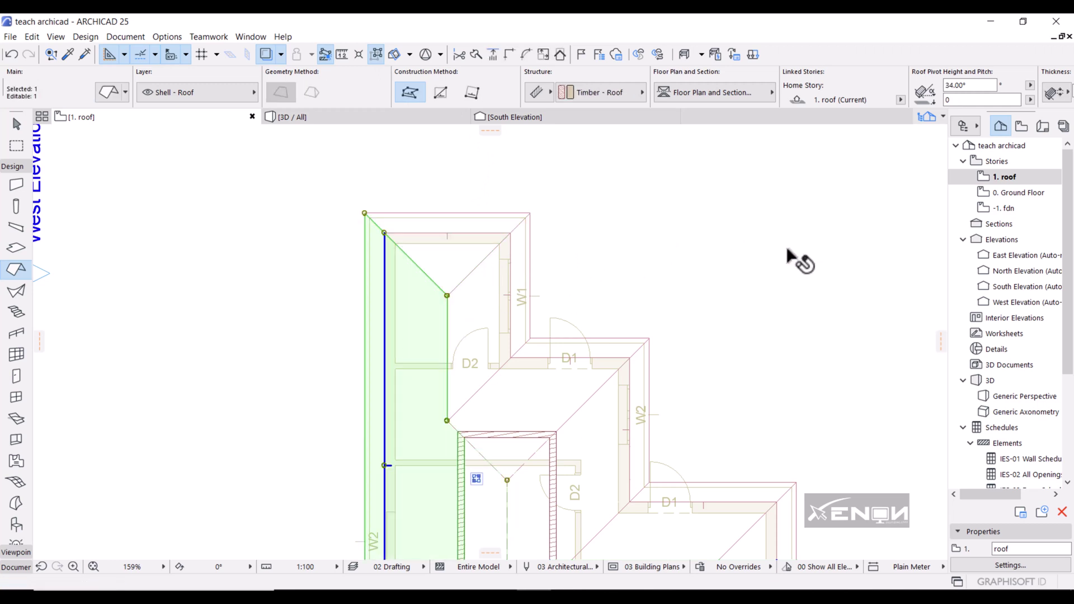
key("Escape")
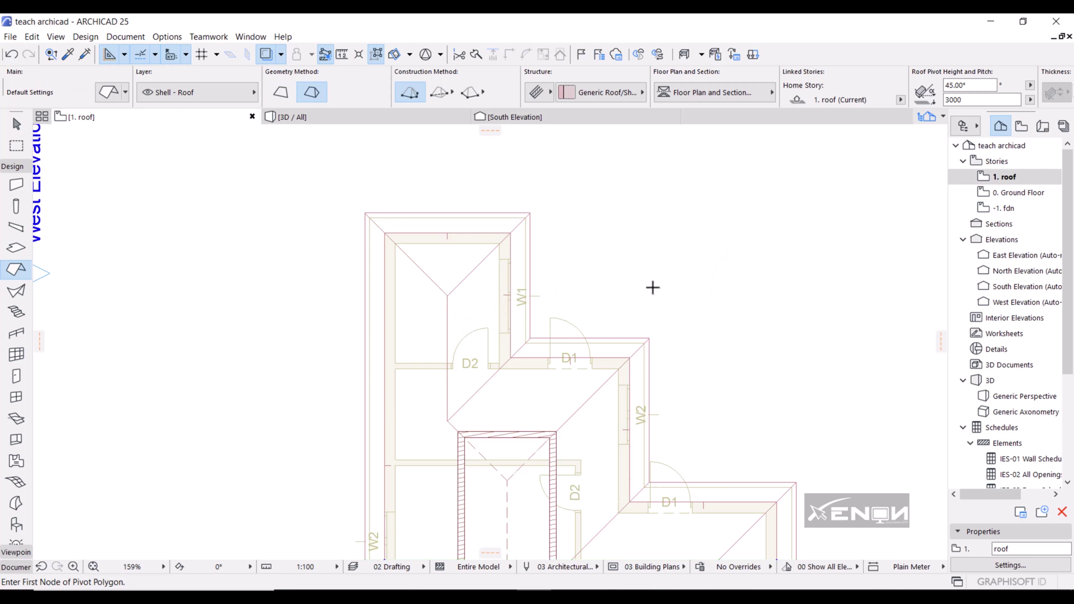
key("space")
left_click(445, 273)
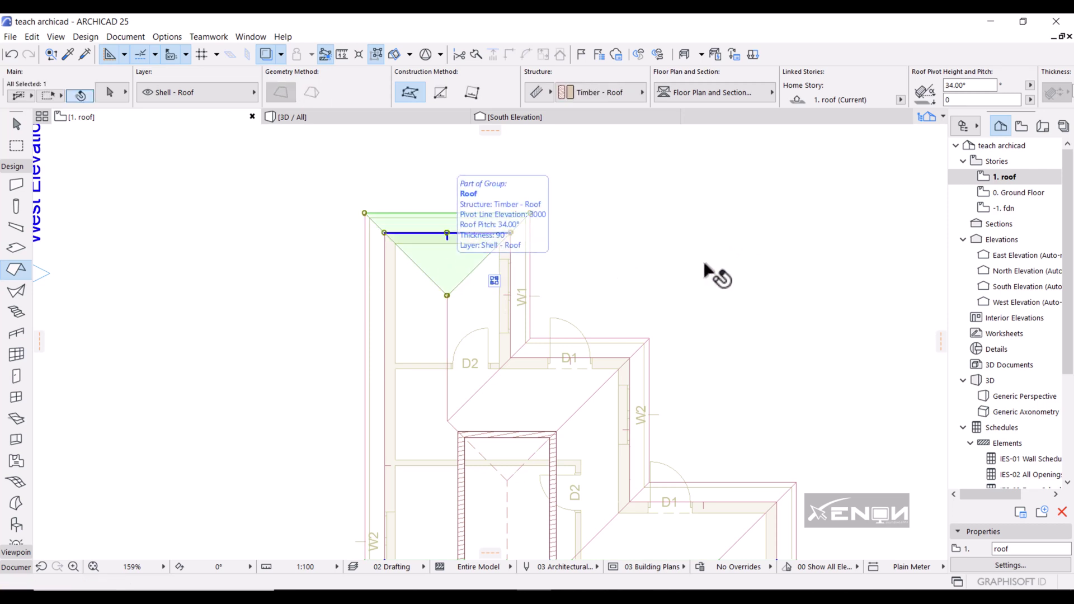
key("Escape")
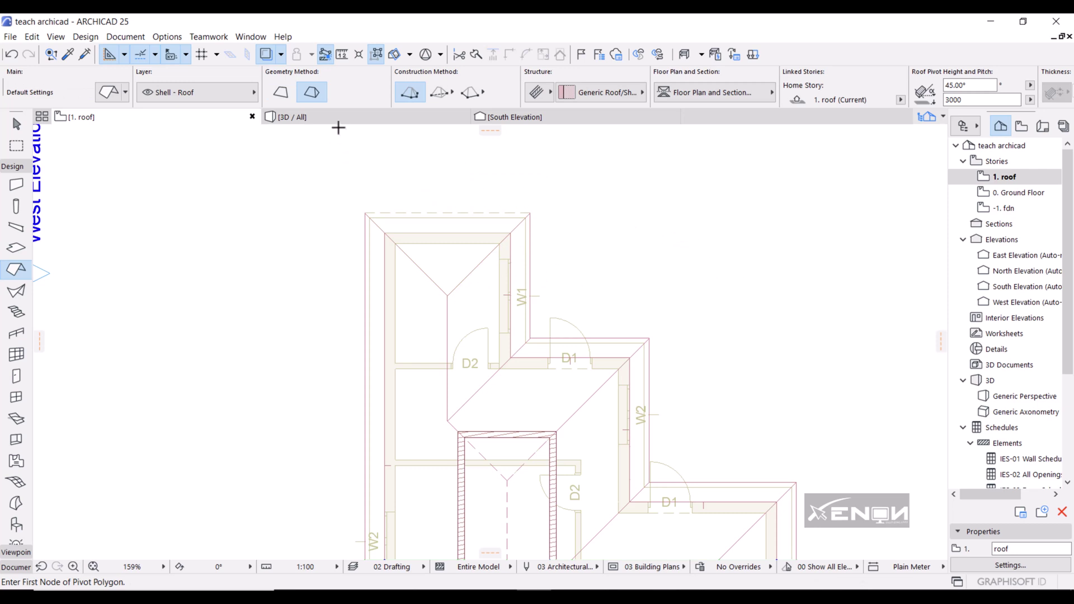
mouse_move(341, 119)
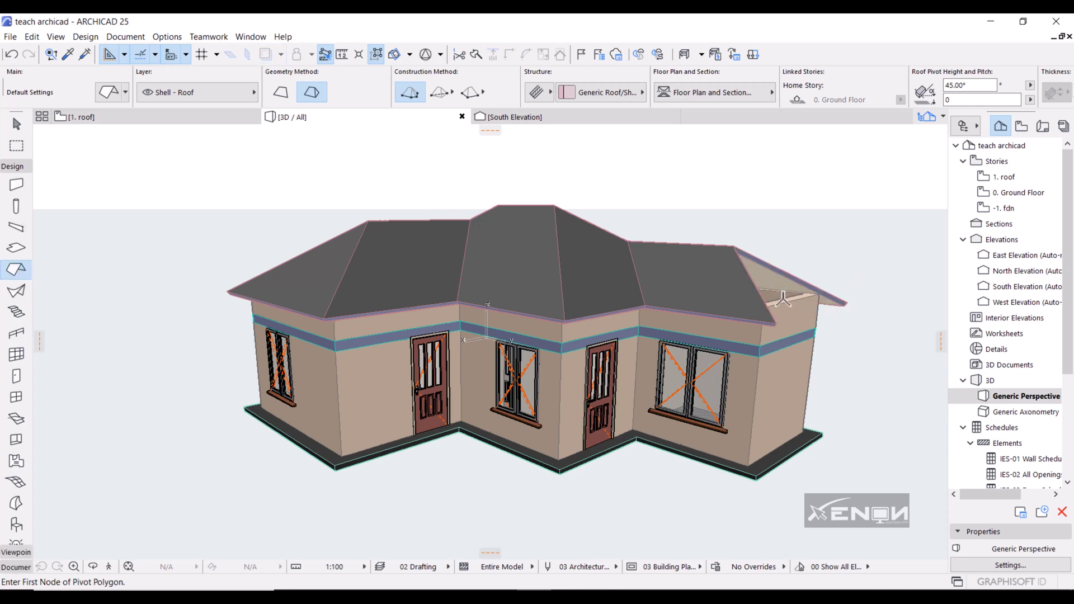
mouse_move(877, 293)
middle_mouse_down("shift")
mouse_move(698, 296)
mouse_move(844, 348)
mouse_move(726, 343)
middle_mouse_up("shift")
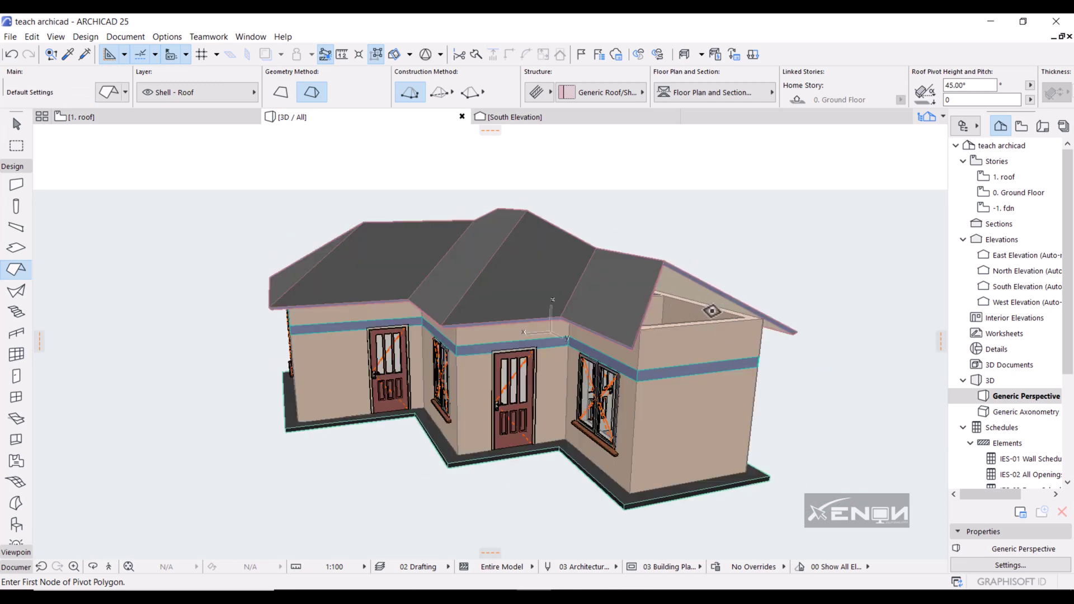
On the roof storey plan, mirror the wing's left slope across the ridge to the opposite side
left_click(140, 118)
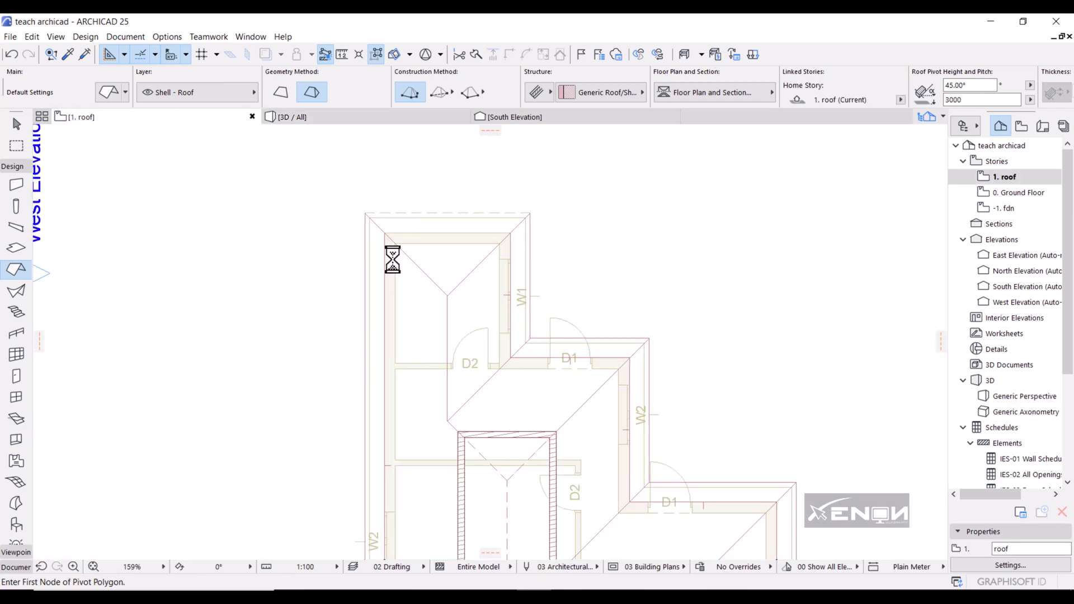
left_click(431, 285, "shift")
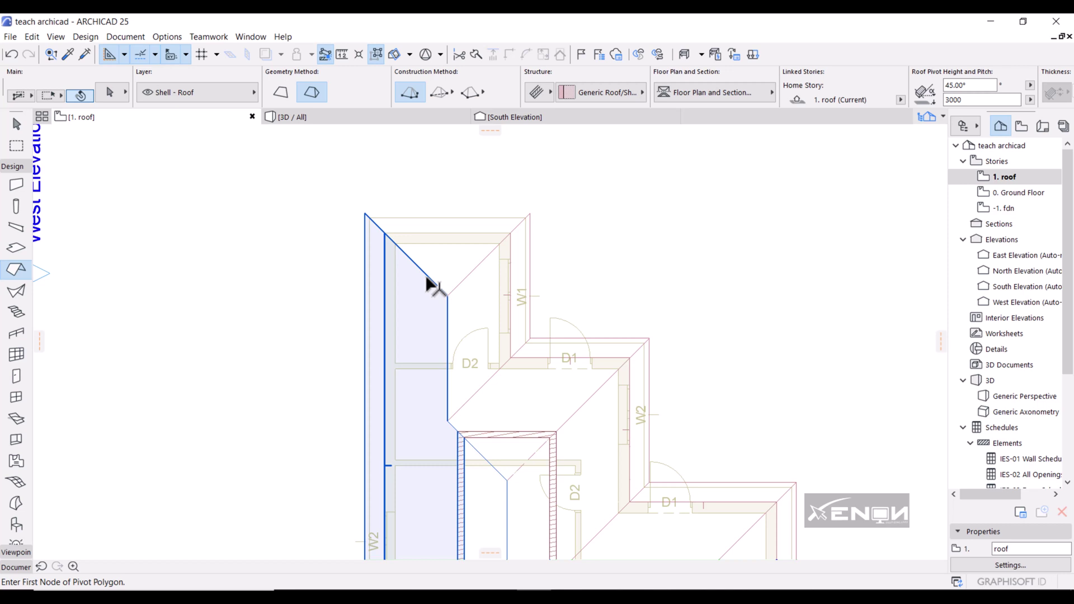
left_click(447, 296)
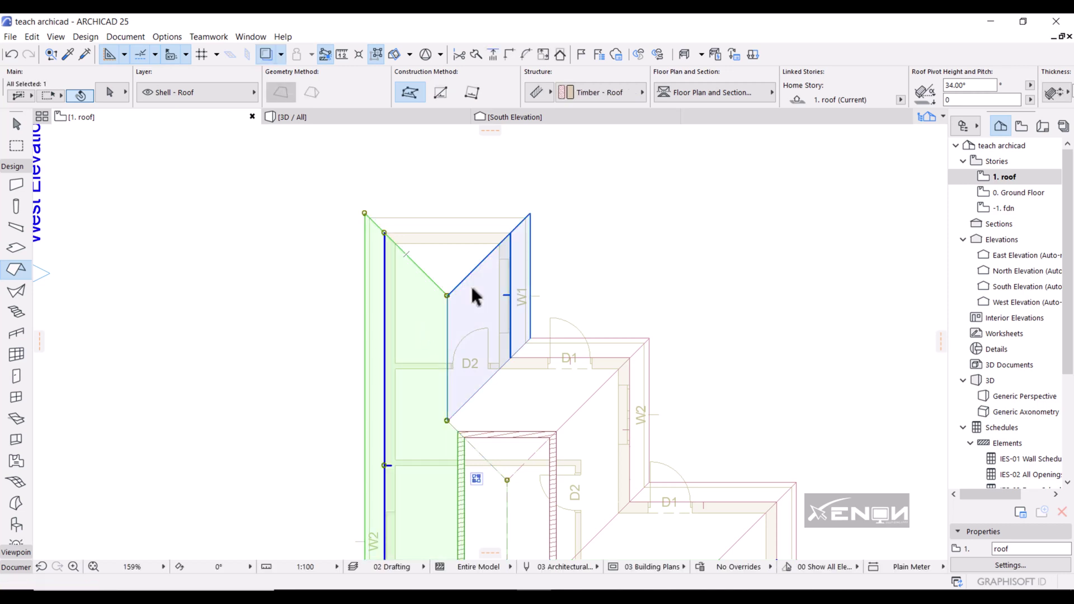
left_click(475, 297)
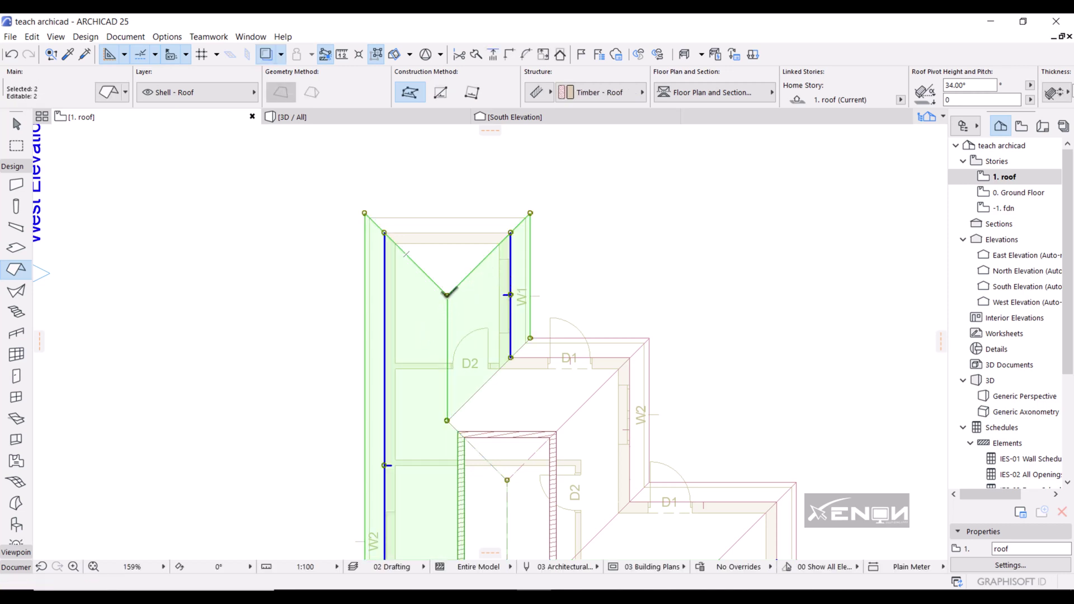
Move the wing's ridge point to the roof's end edge and view the house in 3D
left_click(447, 296)
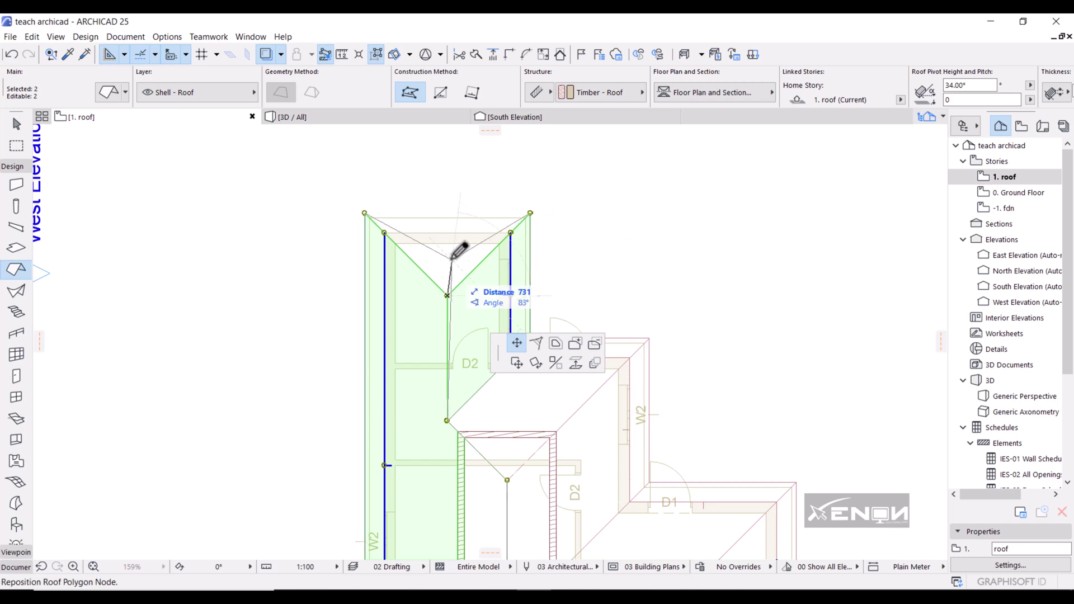
left_click(448, 212)
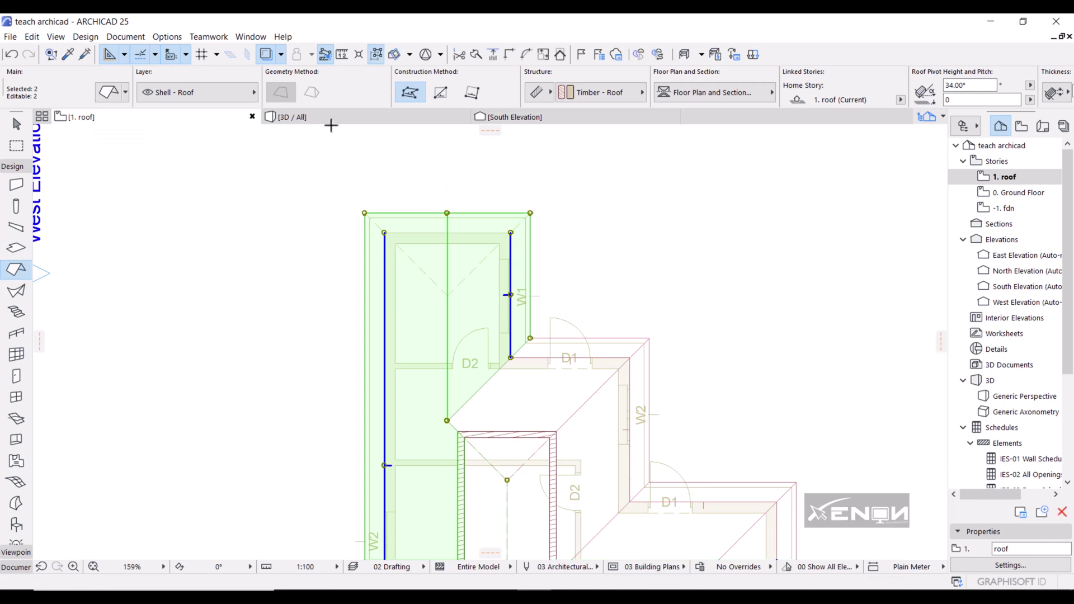
left_click(350, 117)
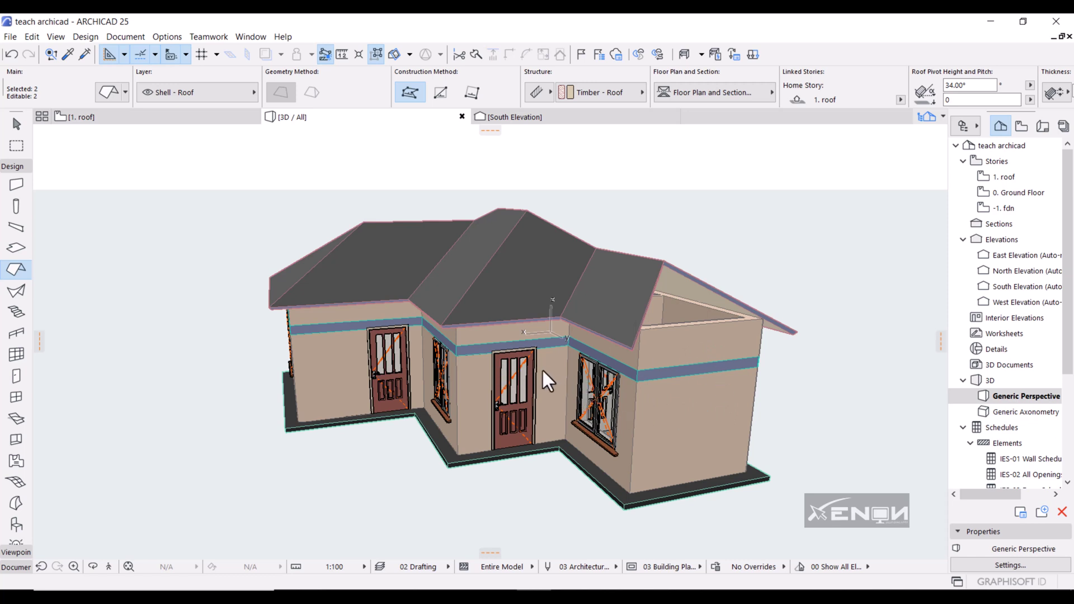
key("Escape")
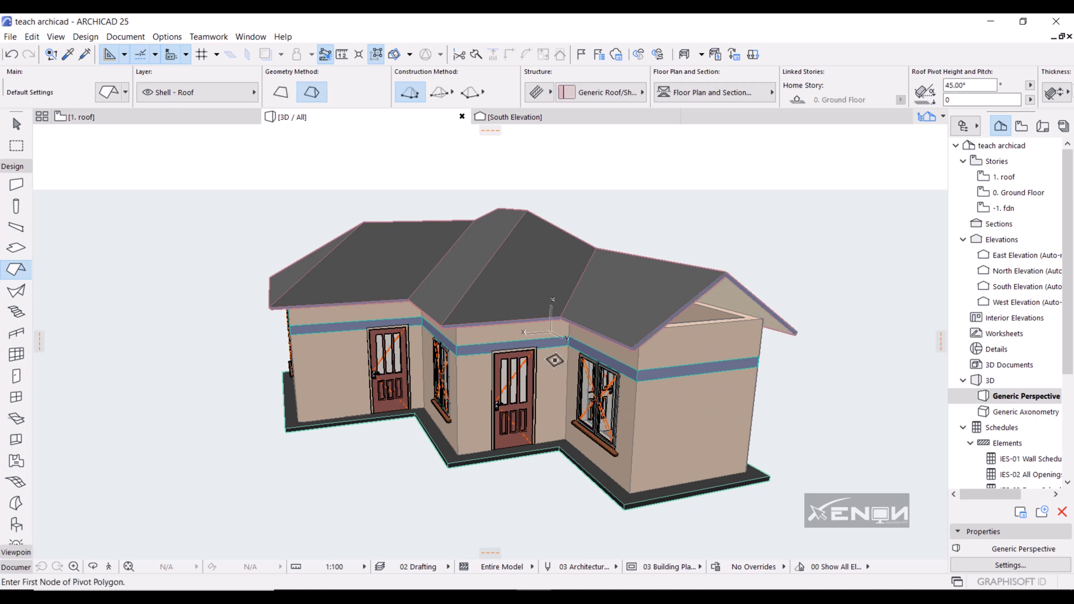
left_click(562, 403)
middle_click_drag(562, 403, 709, 334, "shift")
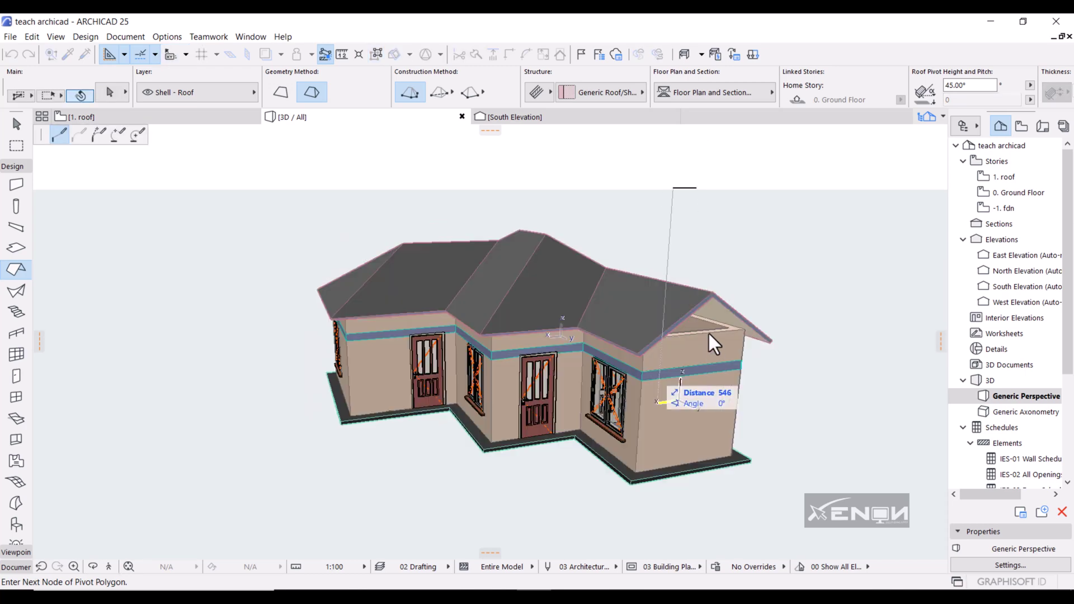
key("Escape")
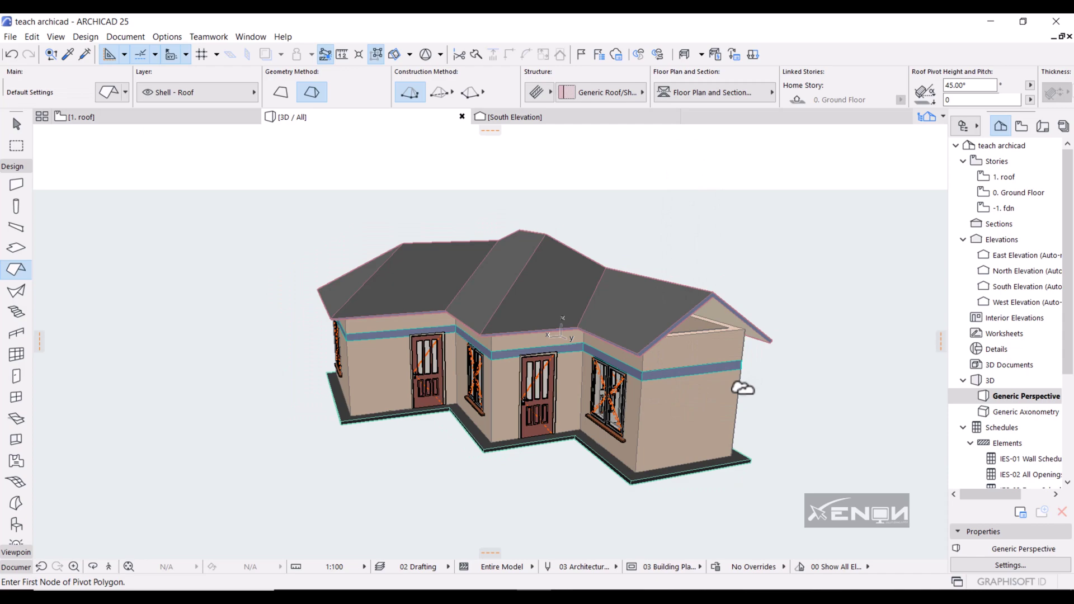
middle_click_drag(743, 388, 692, 389, "shift")
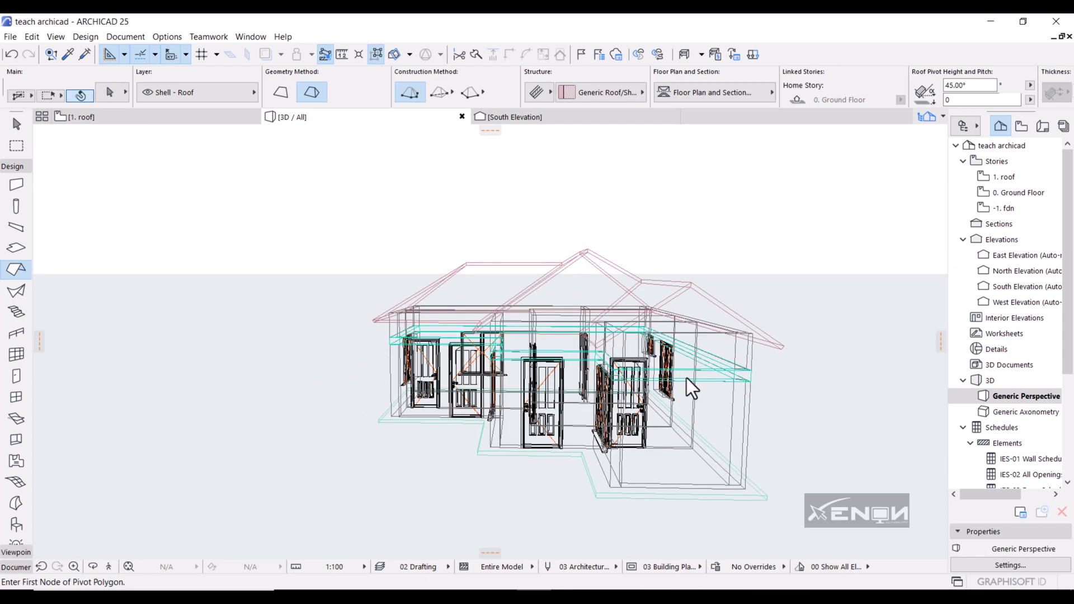
mouse_move(565, 411)
middle_mouse_down("shift")
mouse_move(710, 421)
mouse_move(842, 408)
mouse_move(918, 448)
mouse_move(745, 400)
mouse_move(559, 451)
mouse_move(654, 458)
mouse_move(736, 438)
mouse_move(751, 418)
mouse_move(667, 422)
middle_mouse_up("shift")
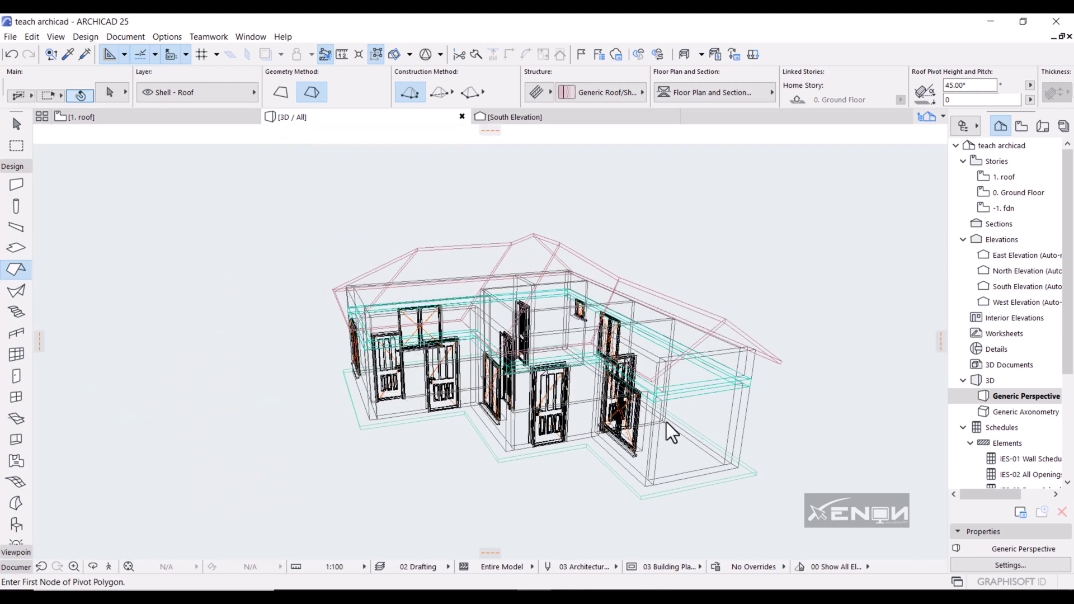
mouse_move(767, 446)
middle_mouse_down("shift")
mouse_move(582, 414)
mouse_move(744, 394)
middle_mouse_up("shift")
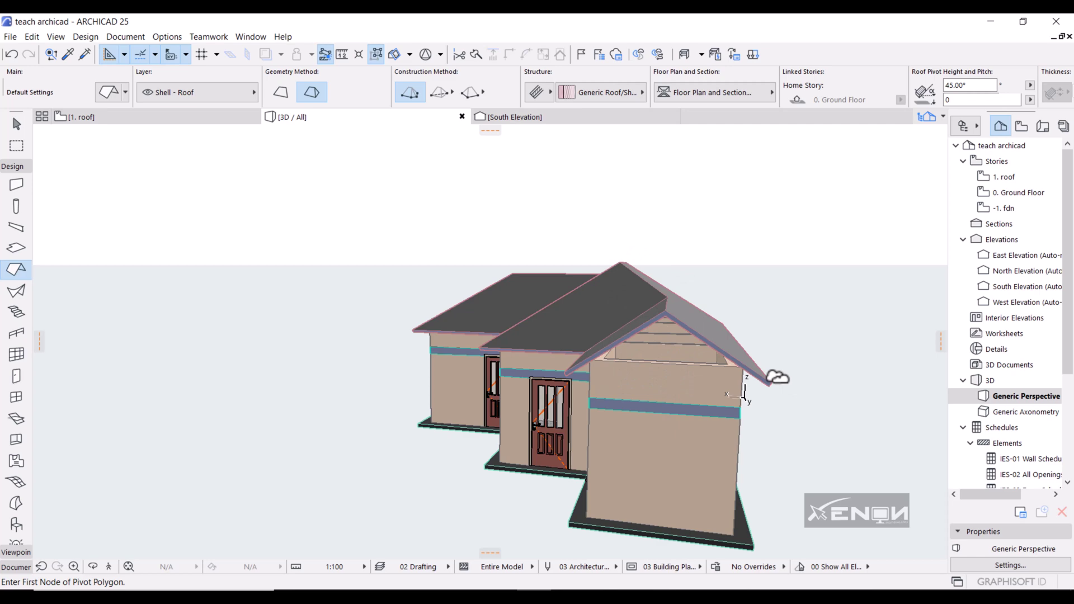
mouse_move(674, 441)
middle_mouse_down("shift")
mouse_move(676, 422)
mouse_move(673, 434)
mouse_move(678, 425)
mouse_move(607, 393)
middle_mouse_up("shift")
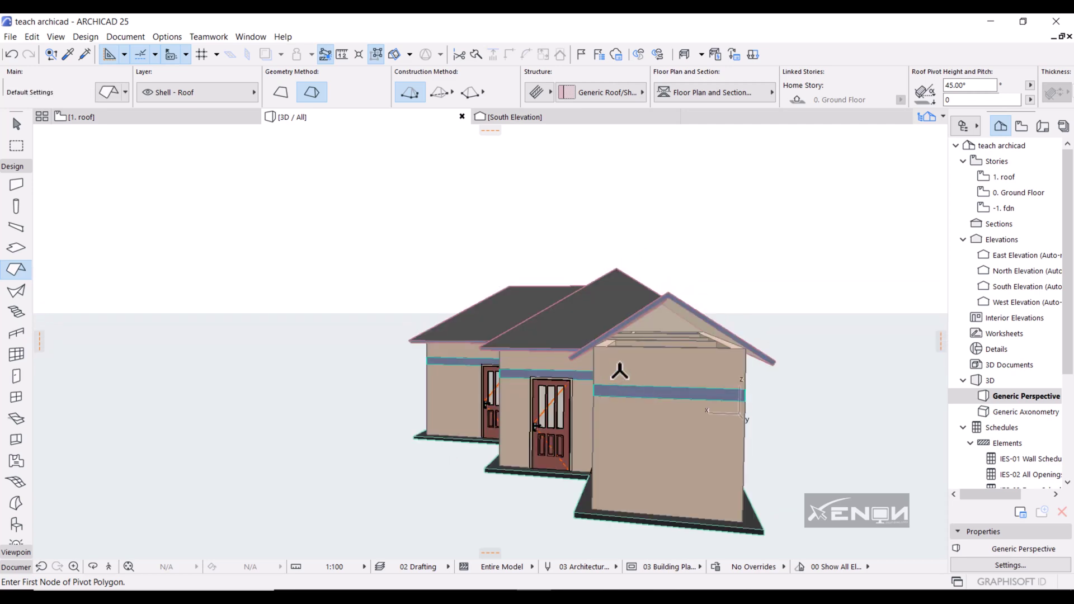
Stretch the gable-end wall's top height up to 4017, above the roof slopes
left_click(599, 361)
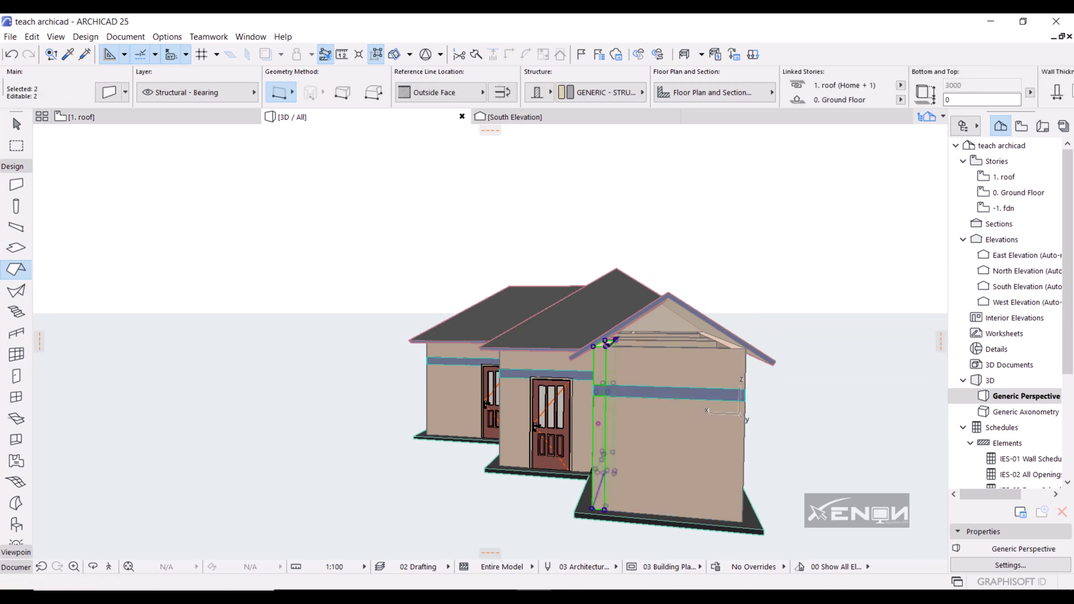
left_click(606, 340)
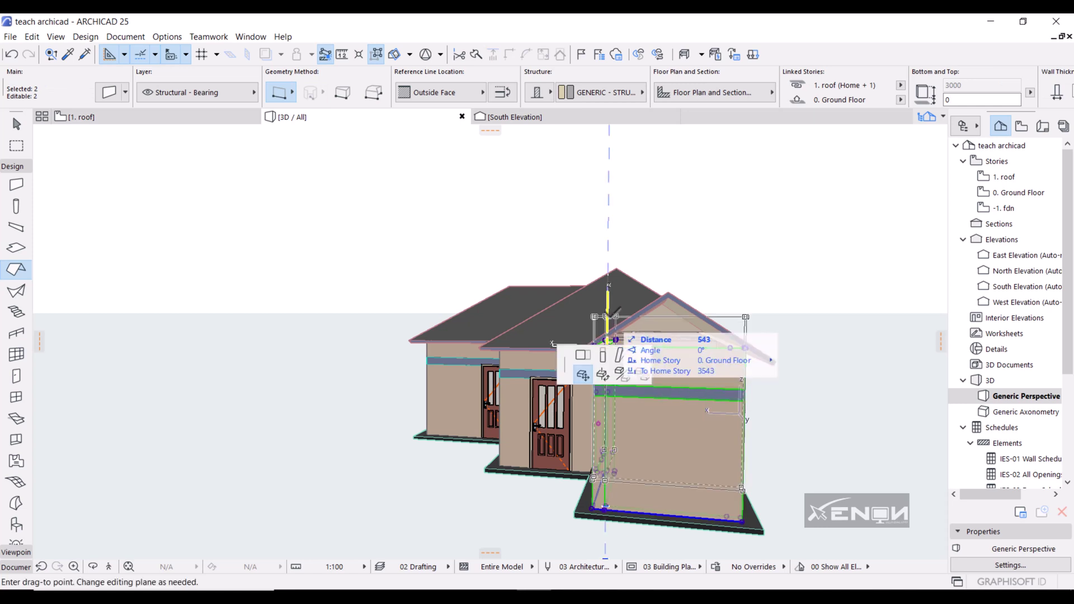
left_click(666, 408)
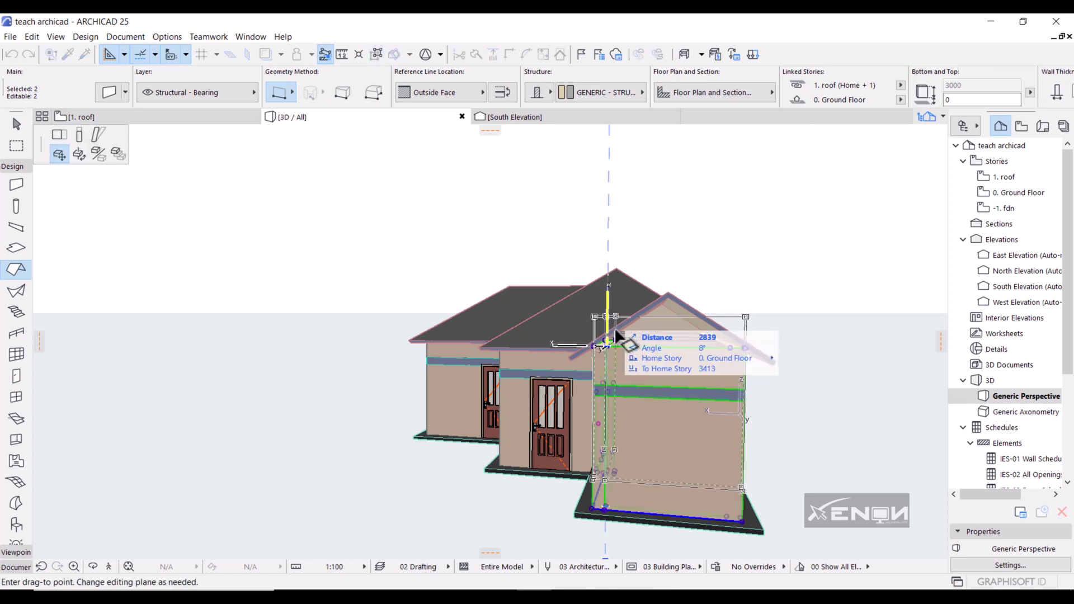
left_click(79, 139)
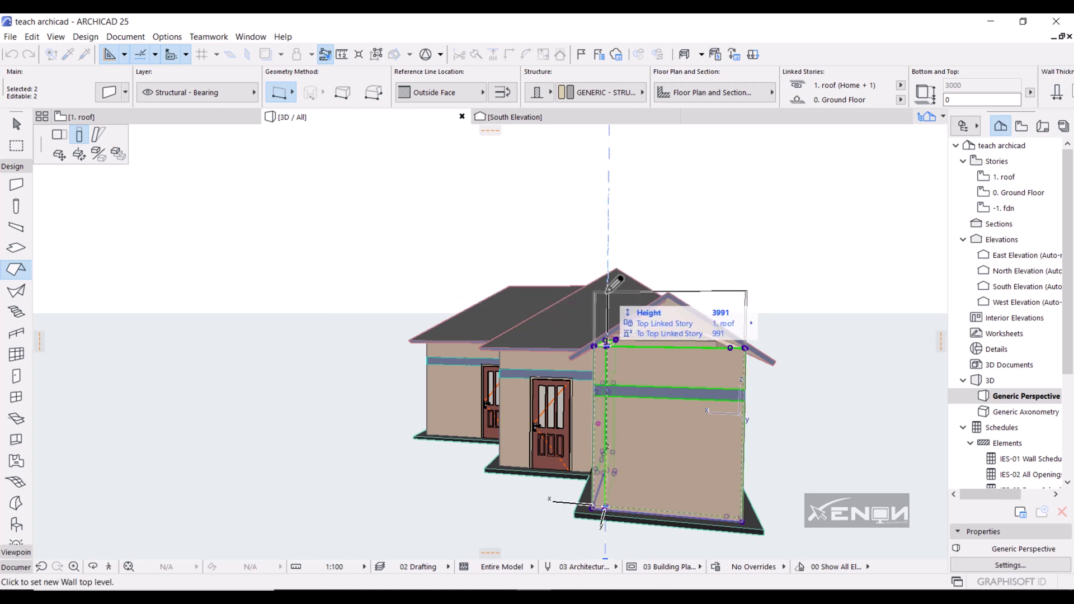
left_click(608, 289)
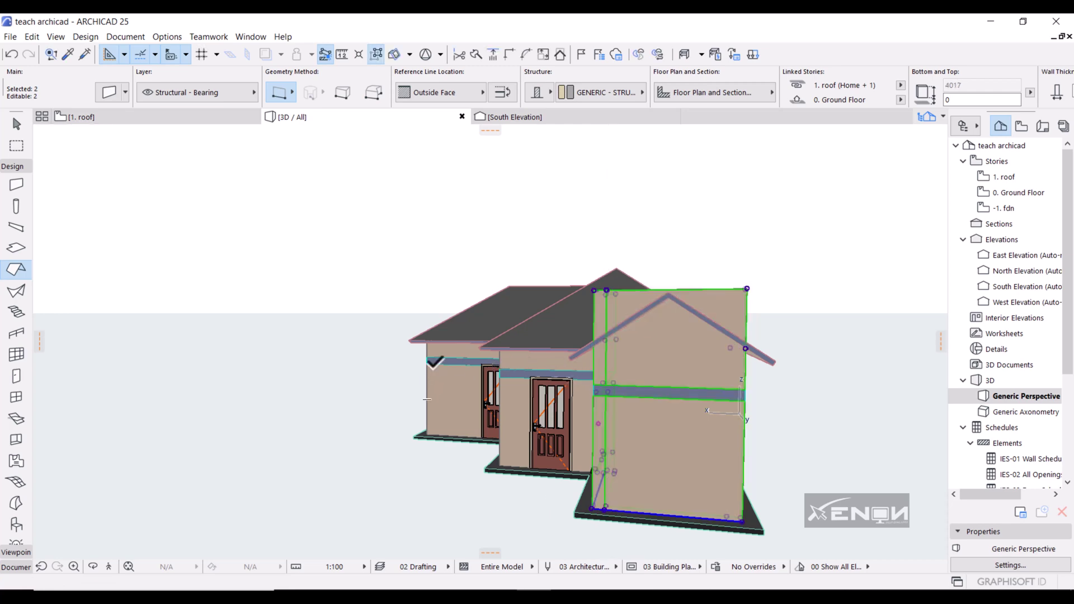
mouse_move(431, 389)
middle_mouse_down("shift")
mouse_move(574, 442)
mouse_move(704, 419)
middle_mouse_up("shift")
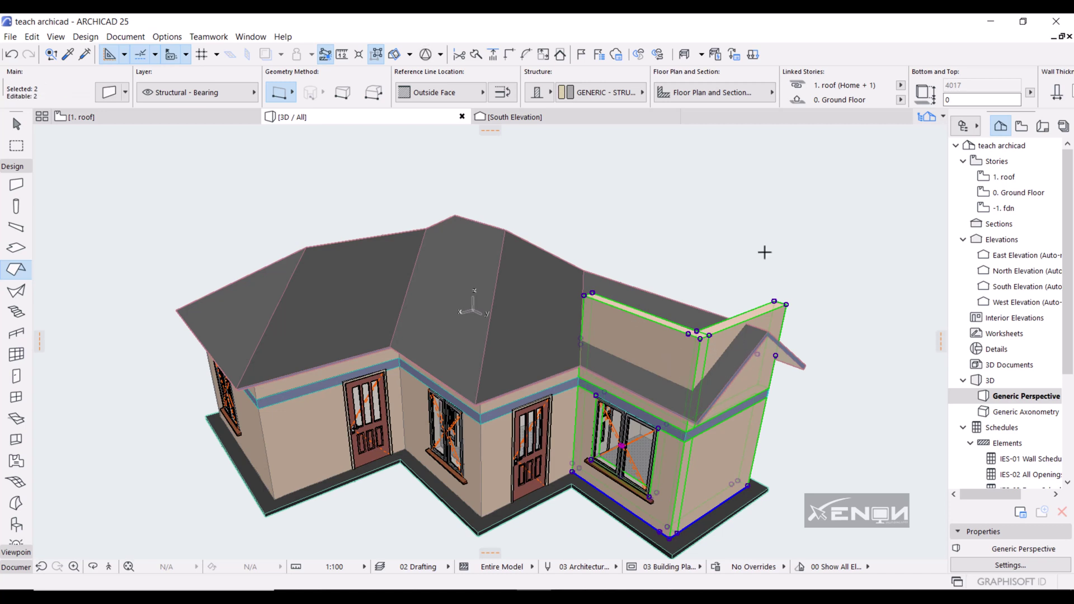
Open Solid Element Operations and set the selected walls as Targets
right_click(813, 212)
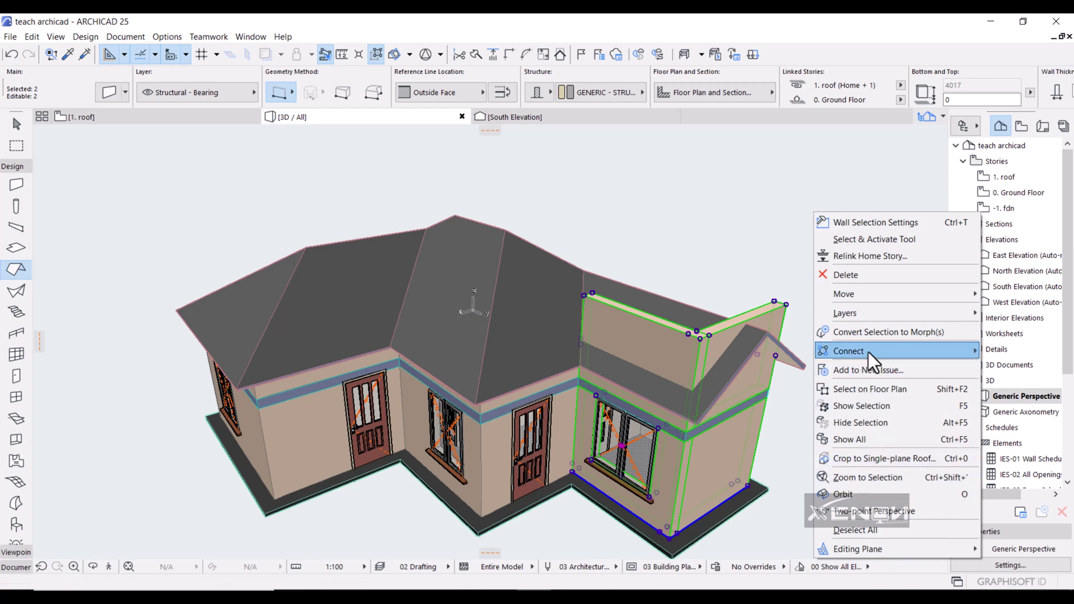
mouse_move(868, 352)
left_click(758, 386)
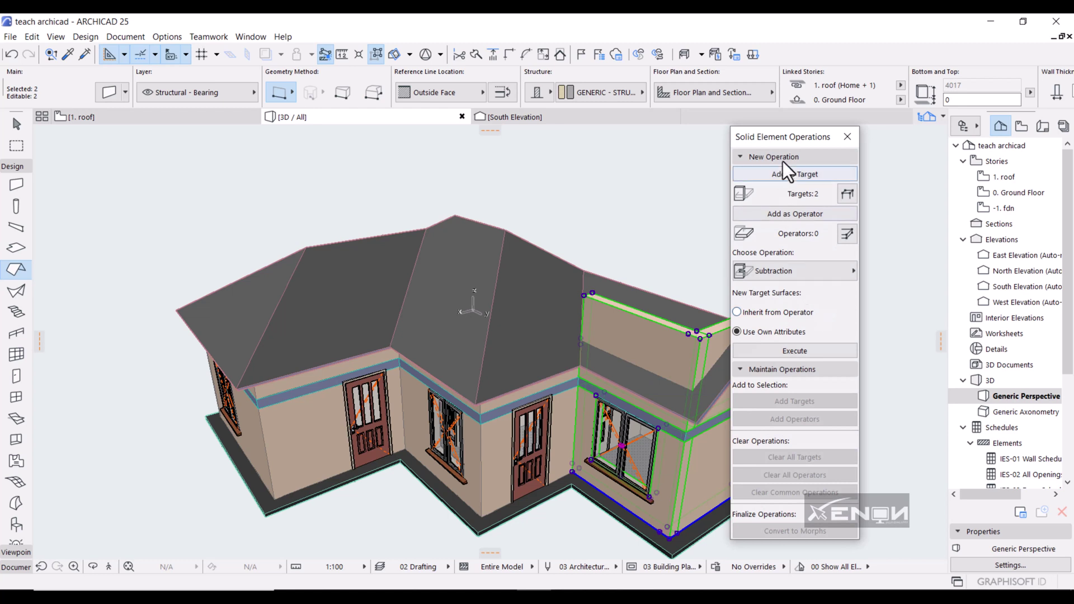
left_click_drag(787, 143, 904, 133)
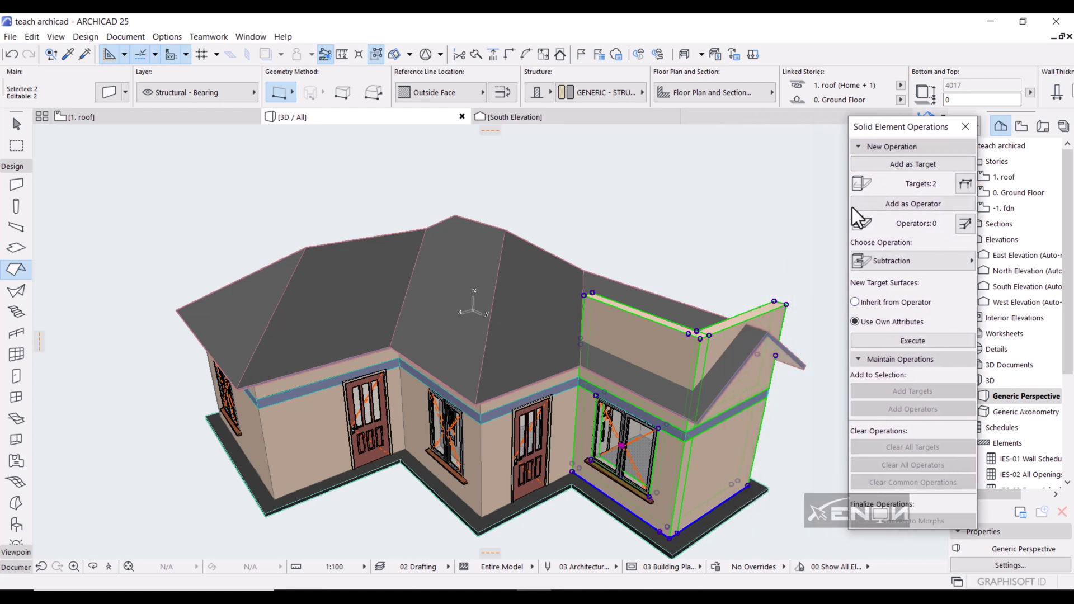
left_click(905, 166)
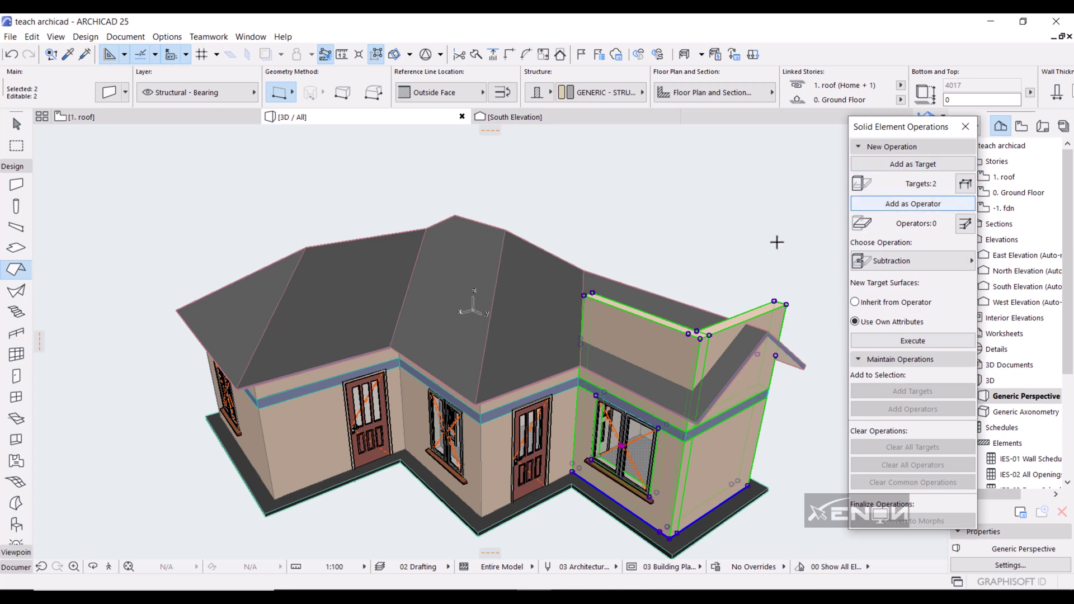
Add the roof to the selection and set it as the cutting Operator
key("ctrl+a")
left_click(378, 57)
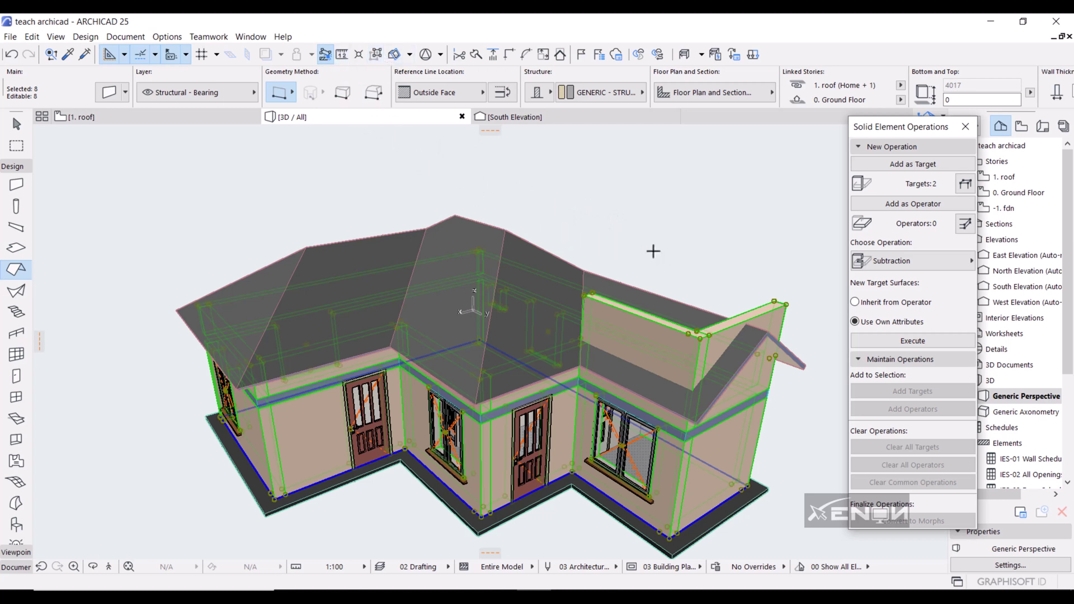
key("shift")
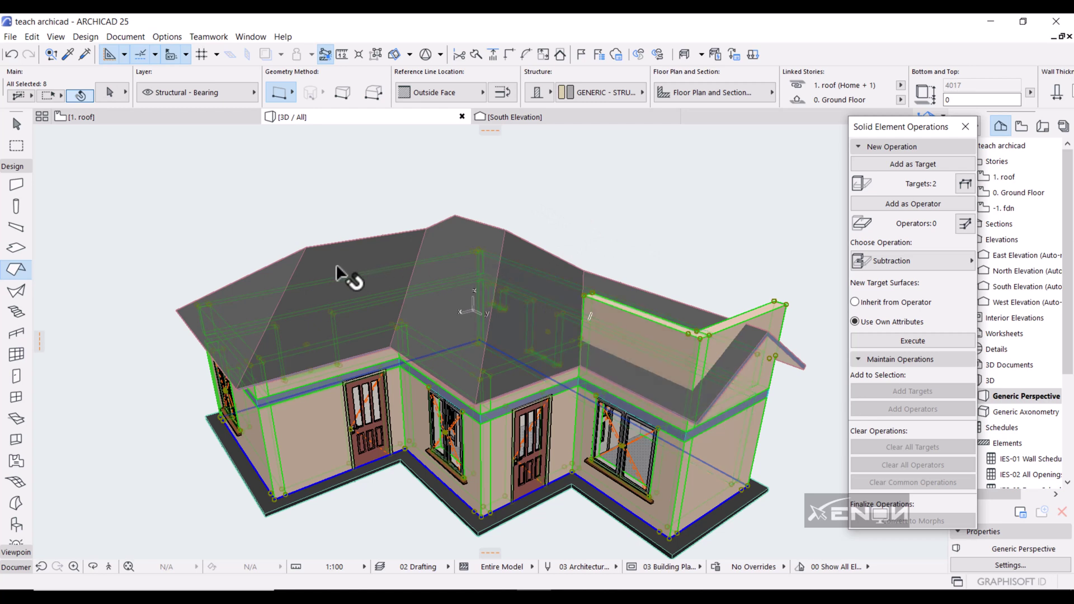
left_click(346, 280, "shift")
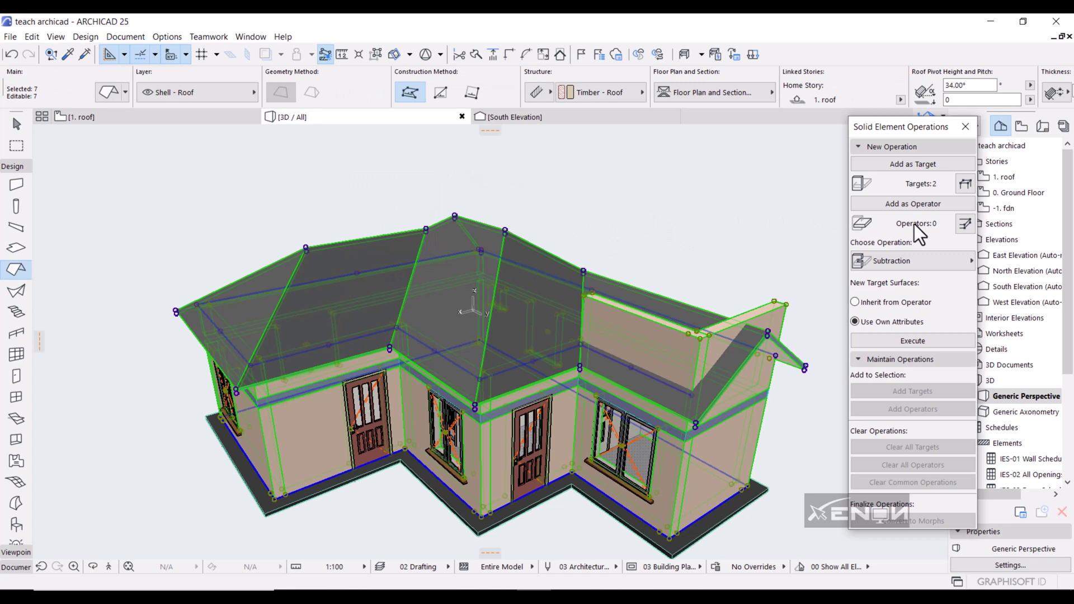
left_click(898, 204)
Execute a Subtraction with upward extrusion to trim the walls to the roof
left_click(932, 268)
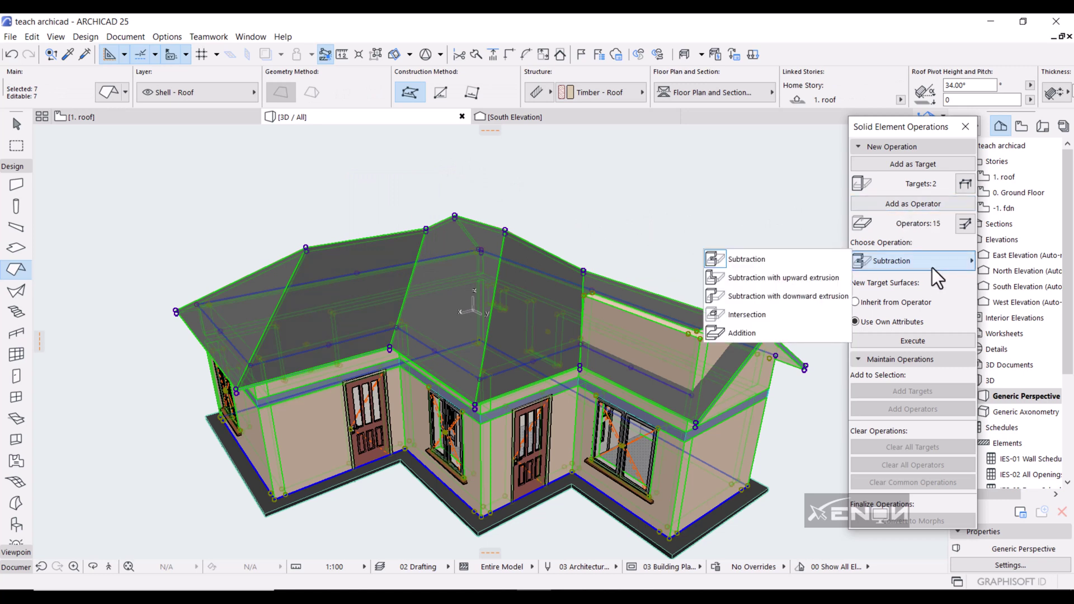
left_click(799, 280)
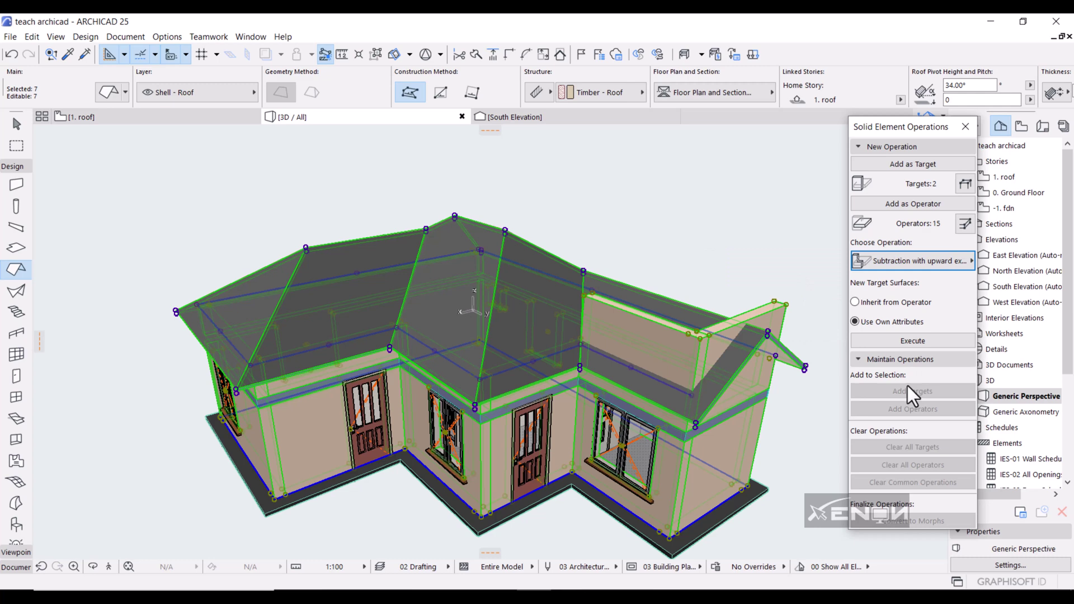
left_click(915, 343)
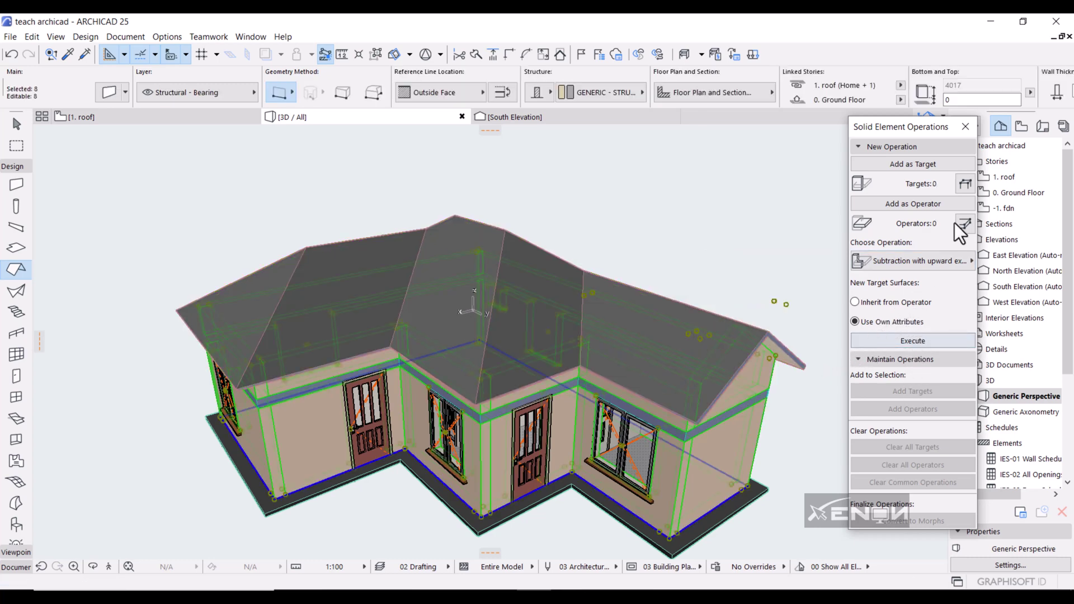
left_click(964, 129)
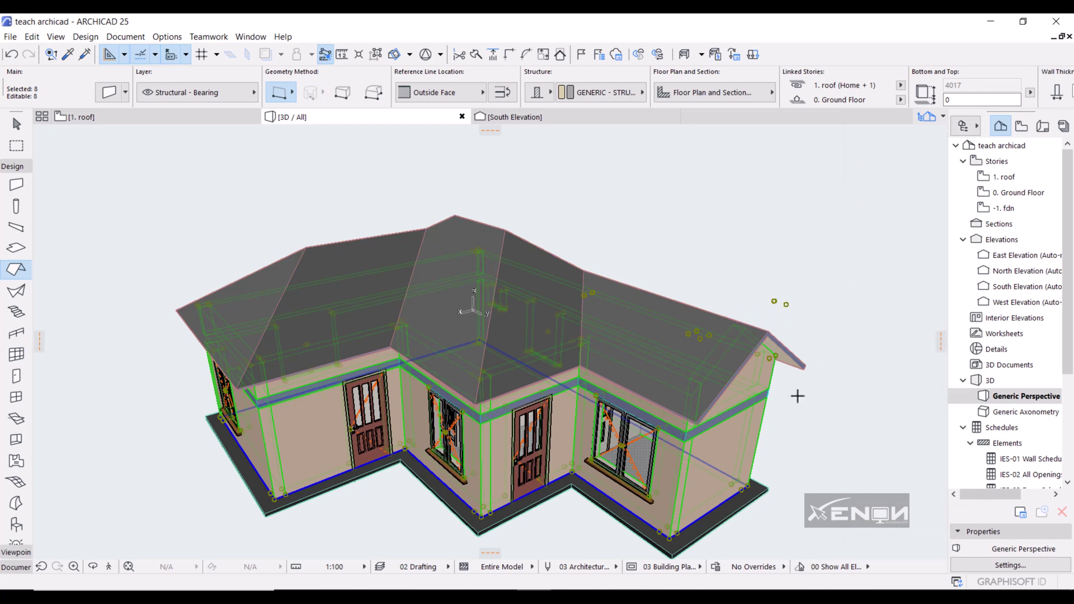
key("Escape")
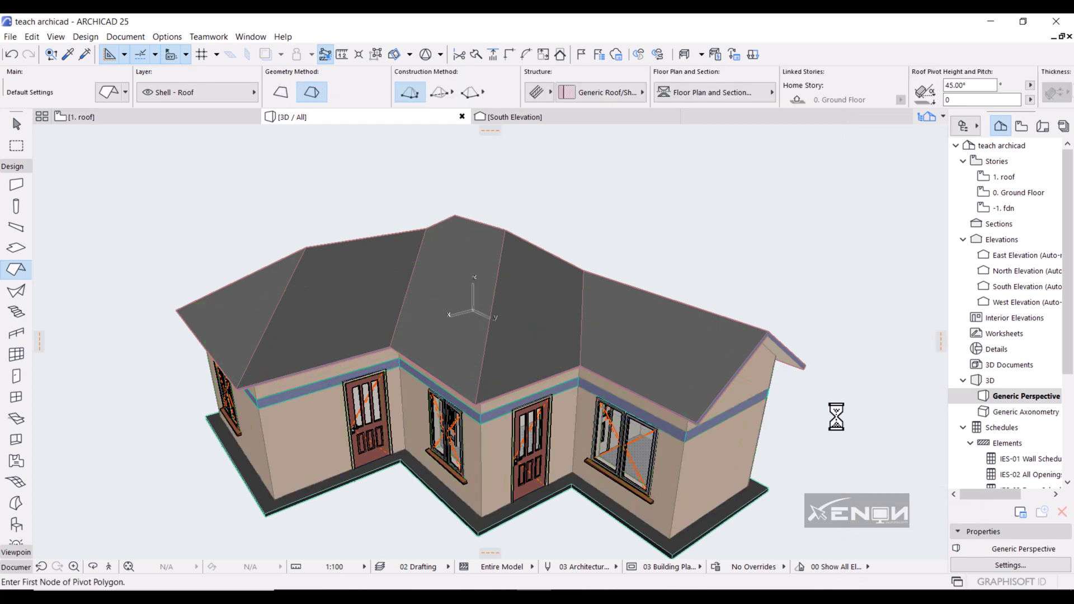
mouse_move(853, 436)
middle_mouse_down("shift")
mouse_move(800, 415)
mouse_move(791, 431)
mouse_move(753, 377)
mouse_move(804, 410)
mouse_move(776, 359)
mouse_move(791, 377)
mouse_move(735, 380)
middle_mouse_up("shift")
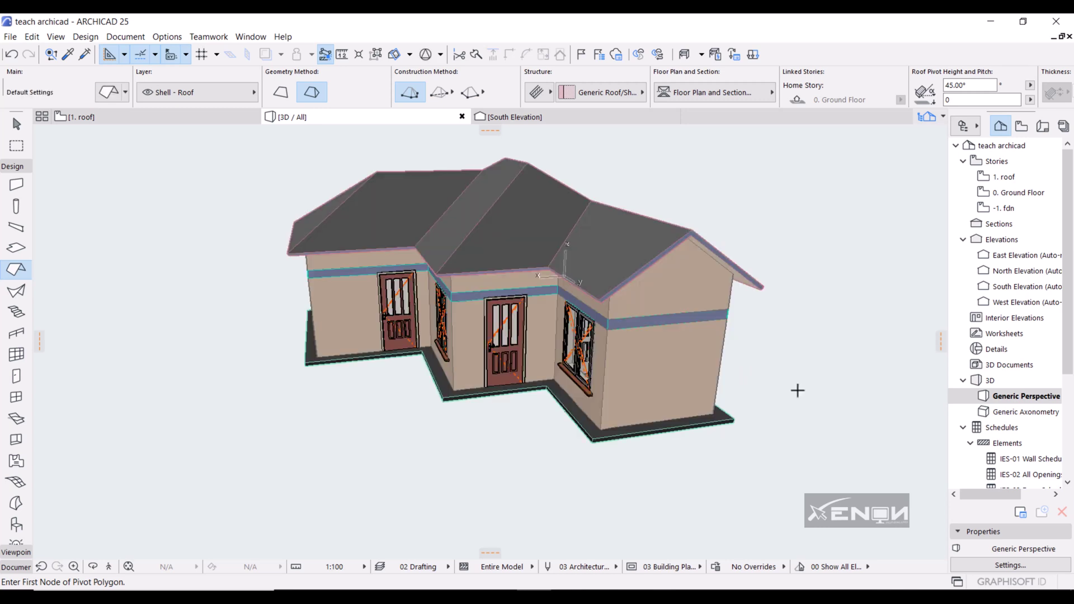